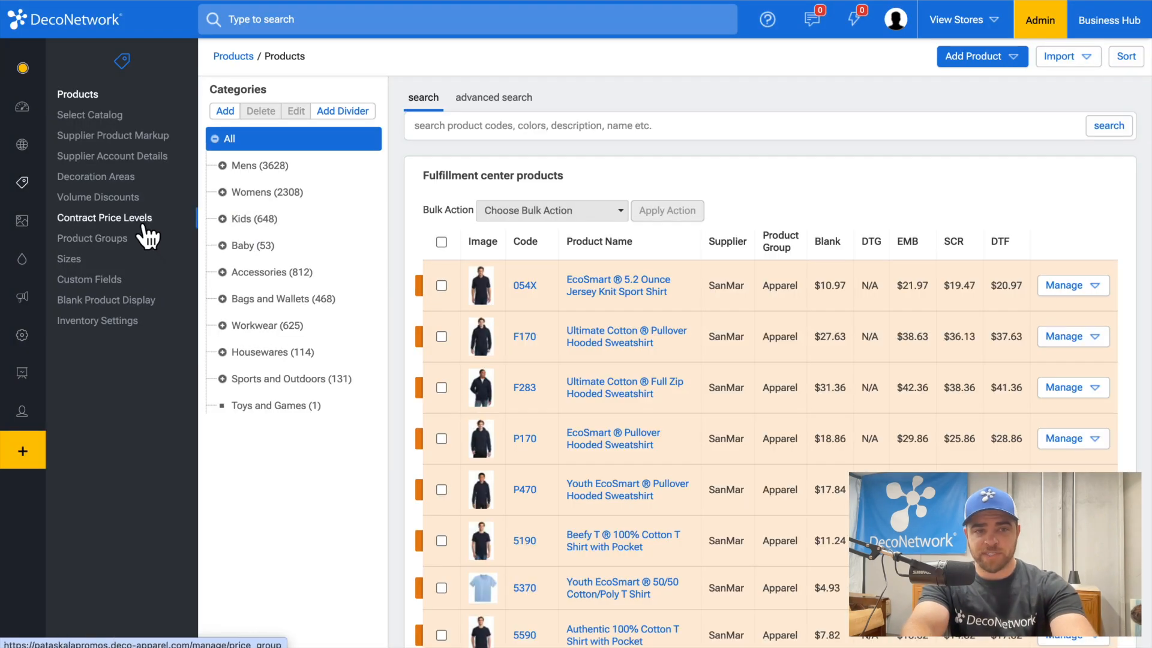
Step: Rename the Retail contract price level to 'Level 1 - Retail' and save it
click(142, 221)
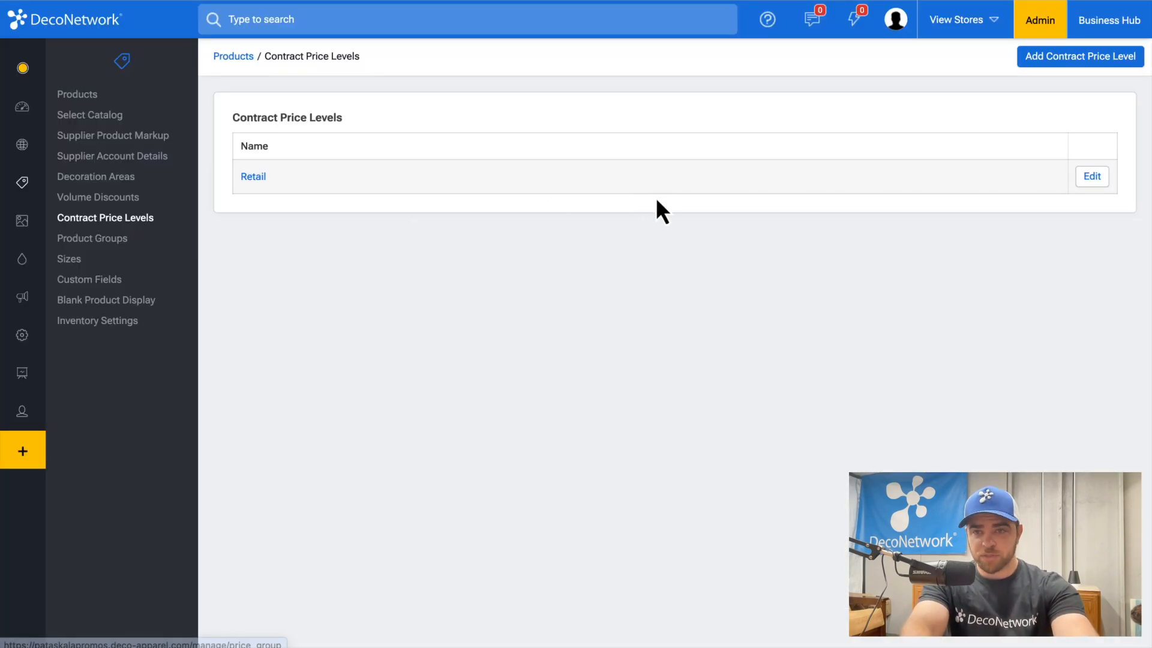
click(242, 184)
click(514, 130)
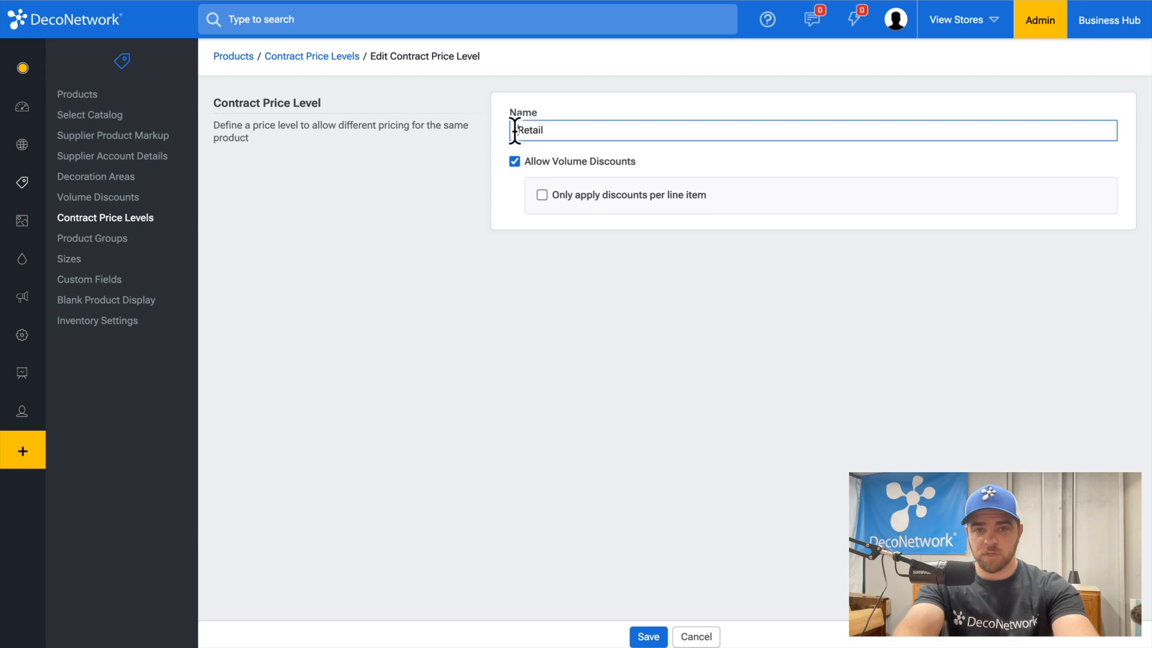
text(Level 1 -)
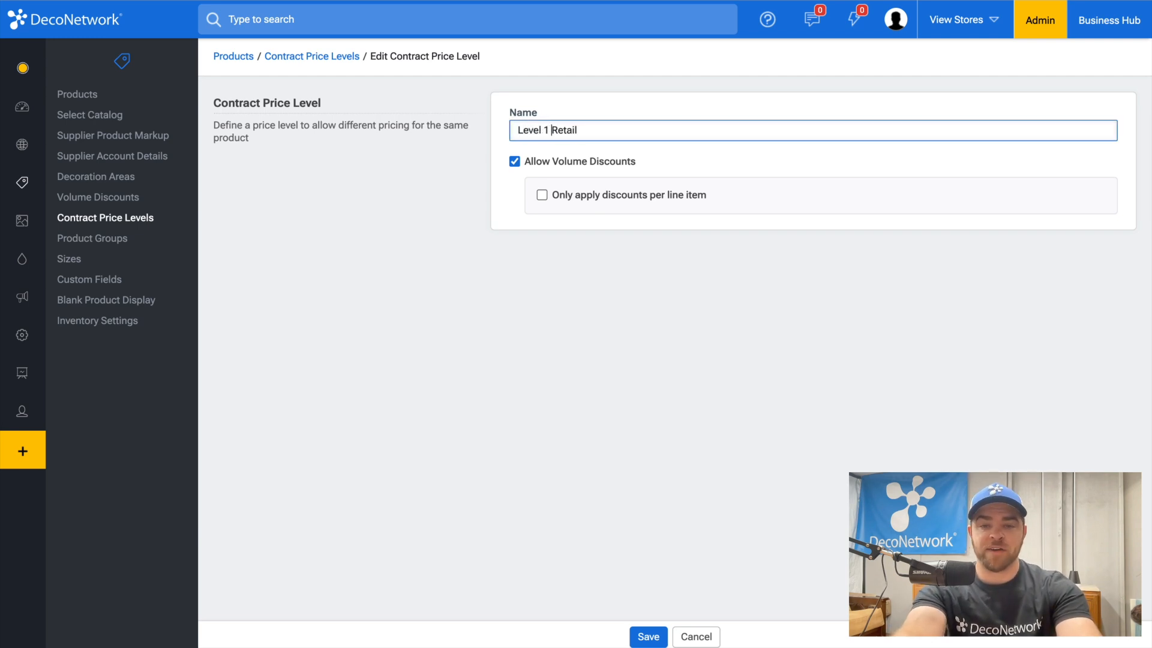
click(648, 636)
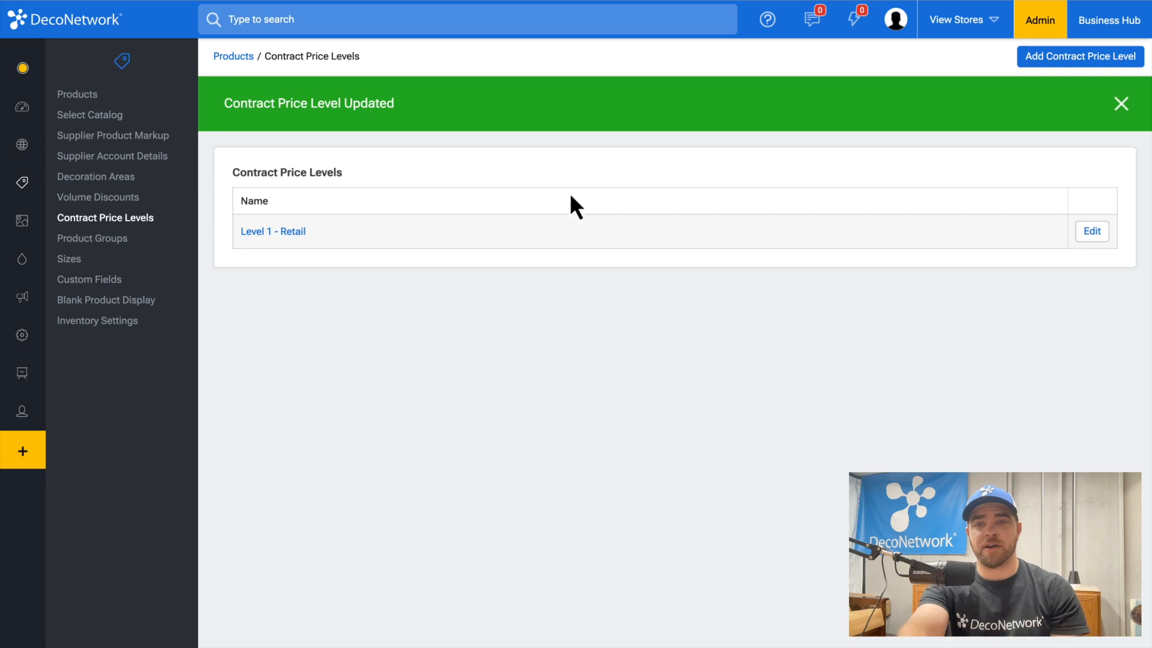
Step: Add a new contract price level named 'Level 2 - Contract' and save it
click(1054, 60)
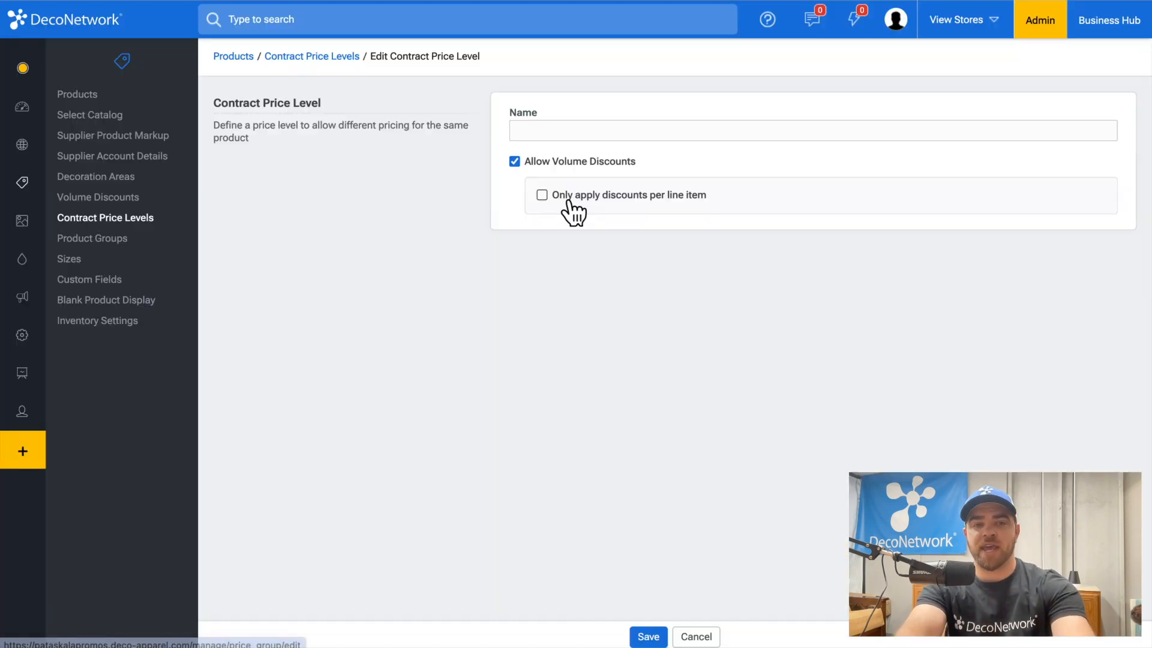
click(555, 130)
text(Level 2)
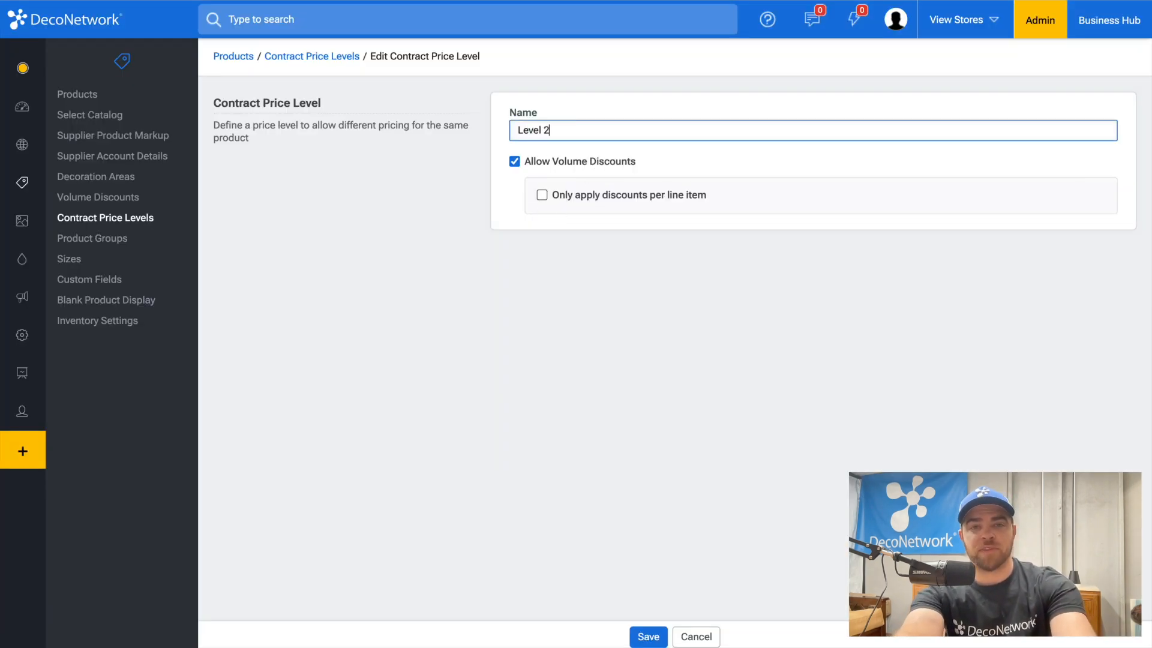
text( - Contract)
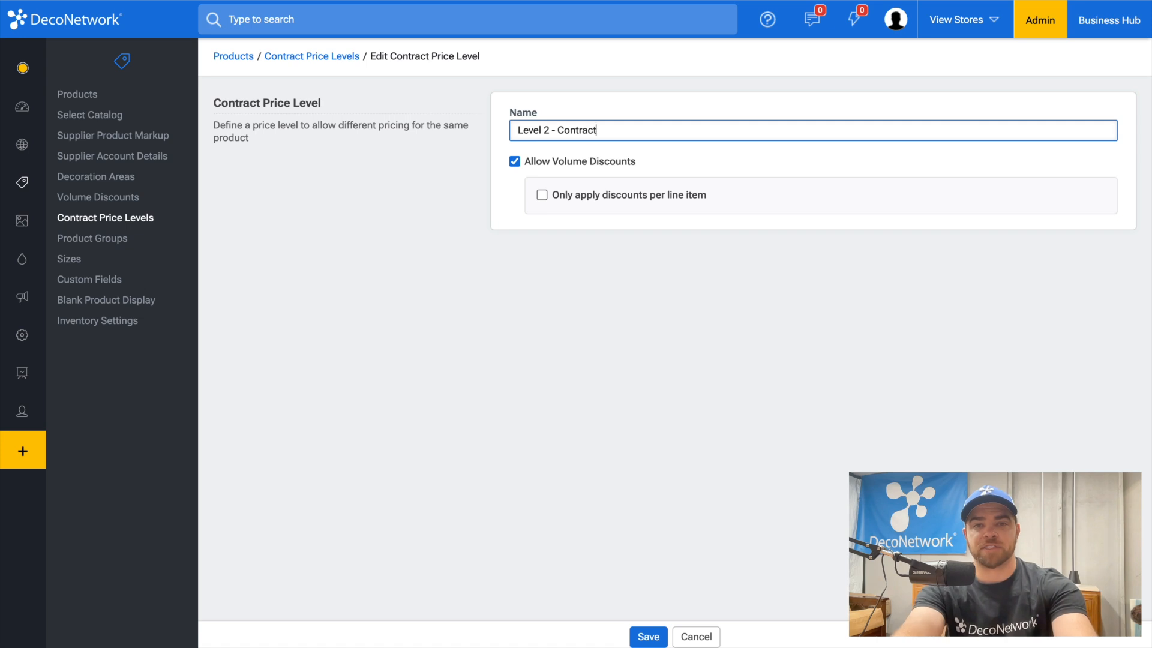
click(648, 637)
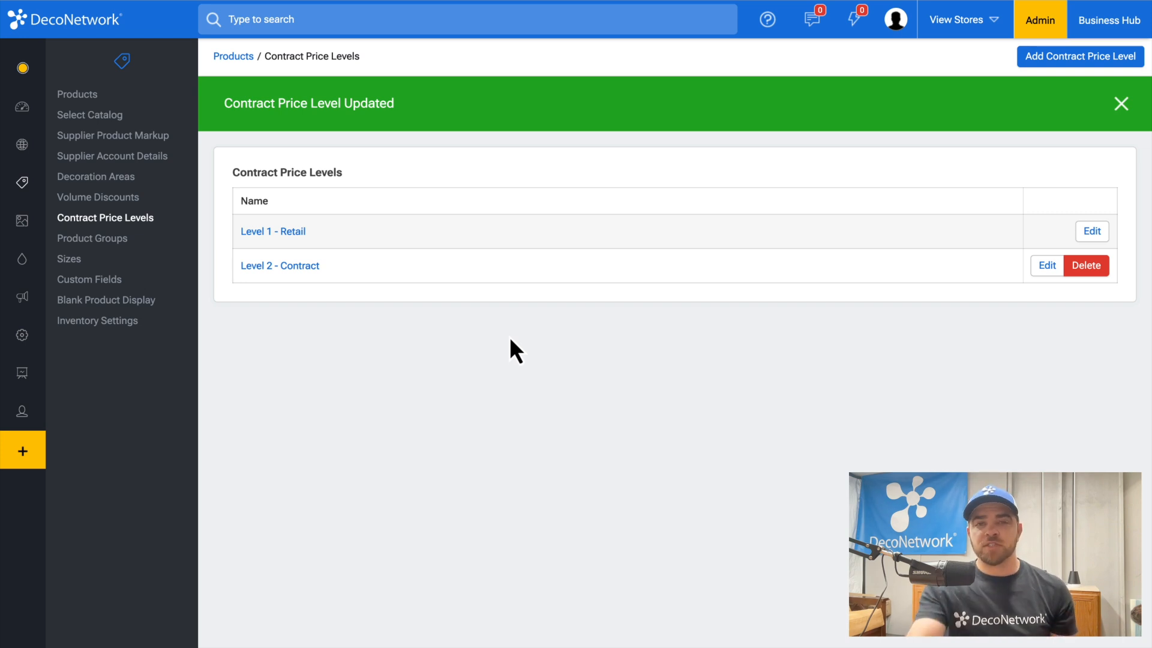
Step: For Level 2 - Contract supplier markup, change the first tier from 60 to 0 and dismiss the warning
click(138, 138)
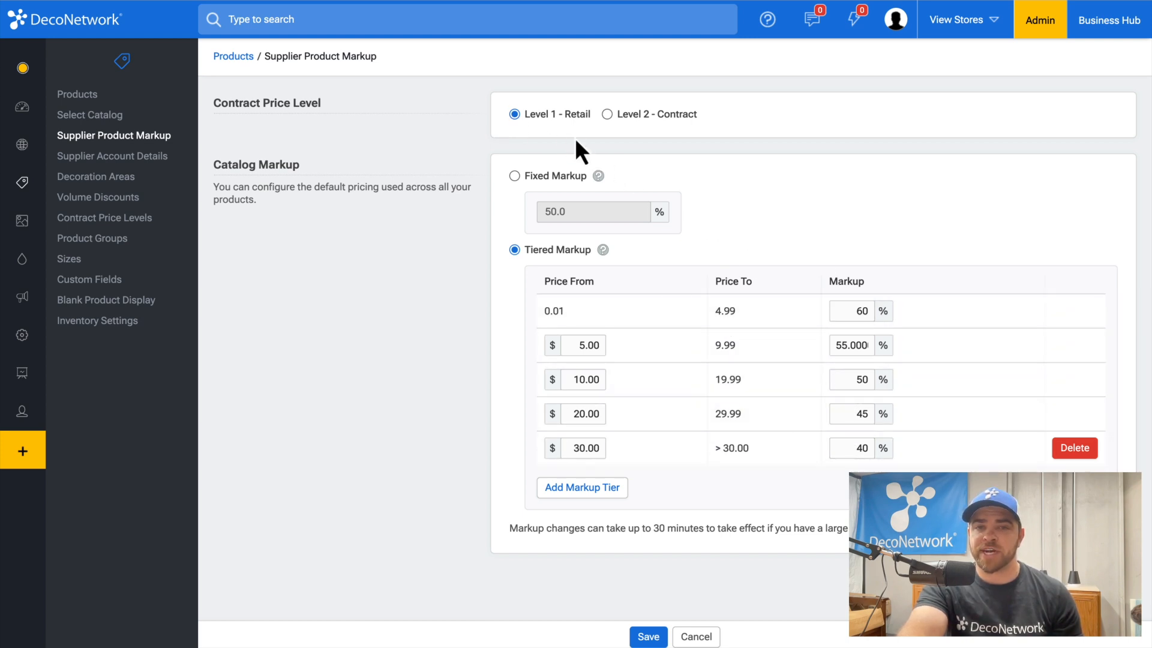
click(635, 120)
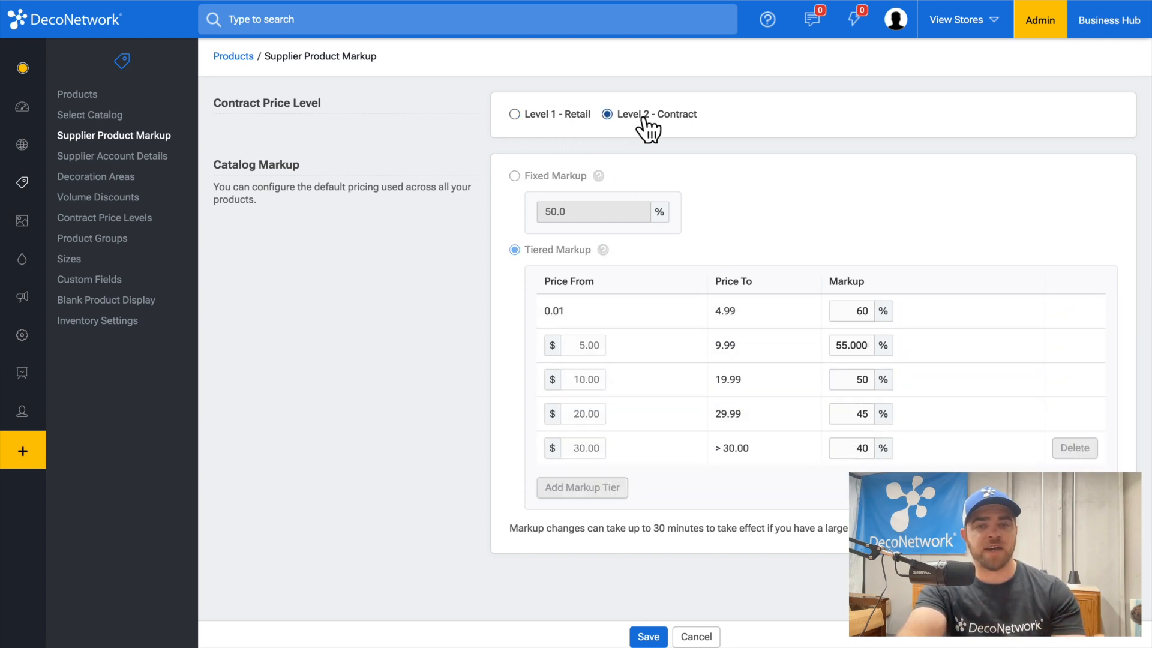
double_click(856, 303)
text(0)
key(Tab)
Step: Set the remaining tier markups (55, 50, 40, 45) to 0 and save
text(0)
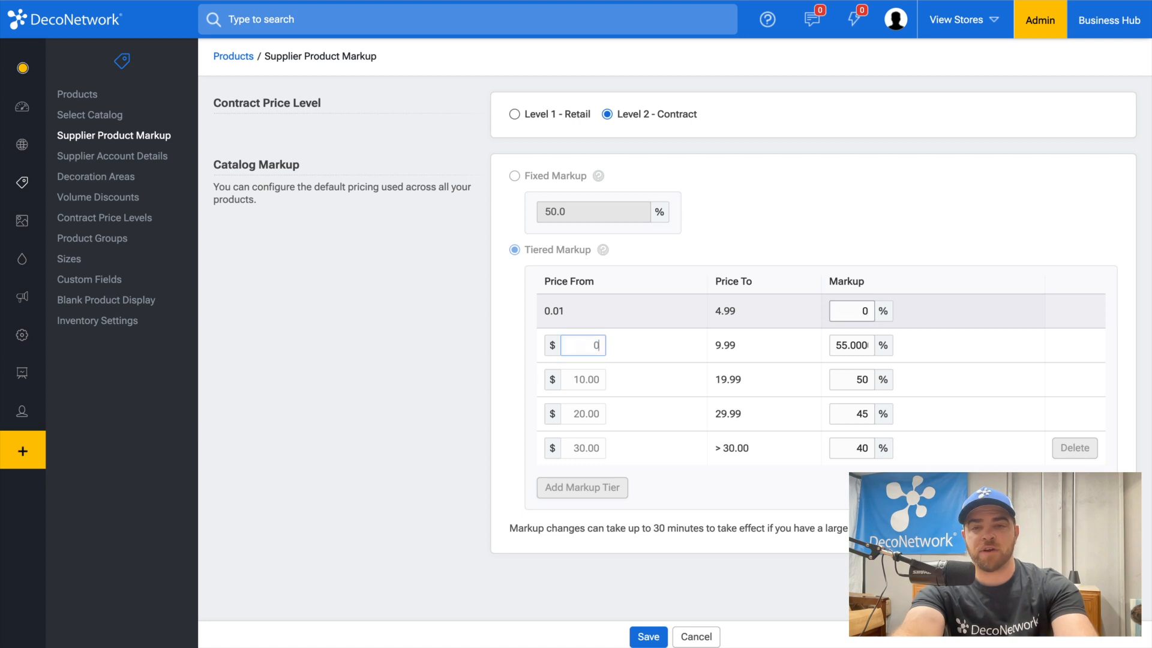
key(Tab)
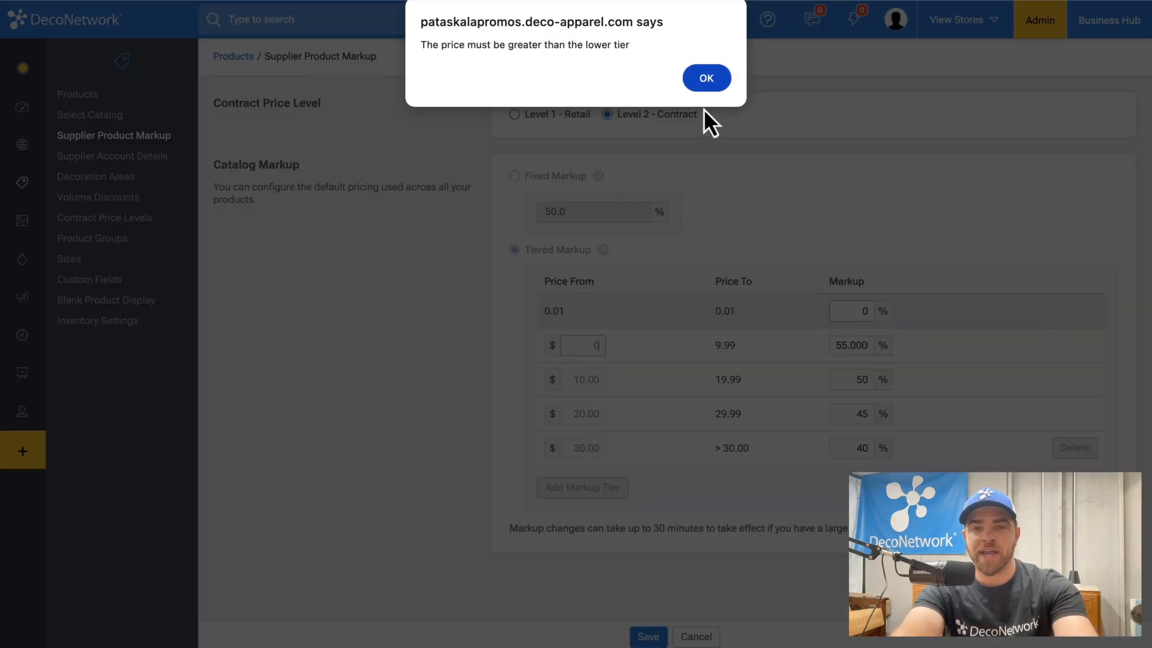
click(707, 79)
click(839, 347)
double_click(839, 346)
text(0)
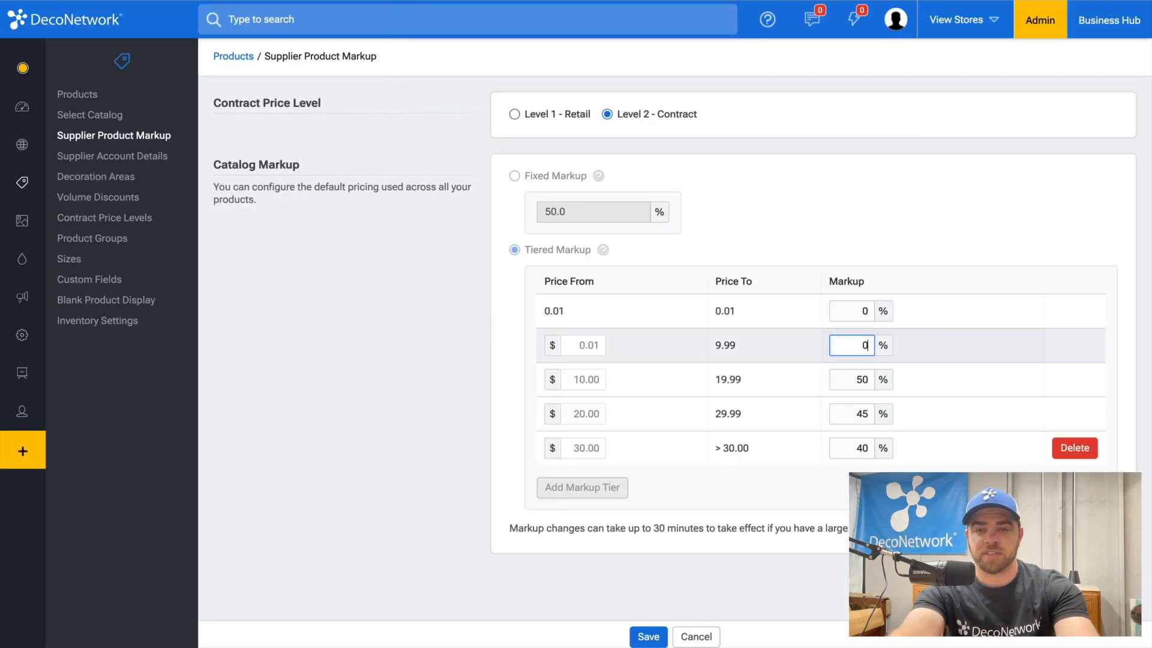
double_click(851, 378)
text(0)
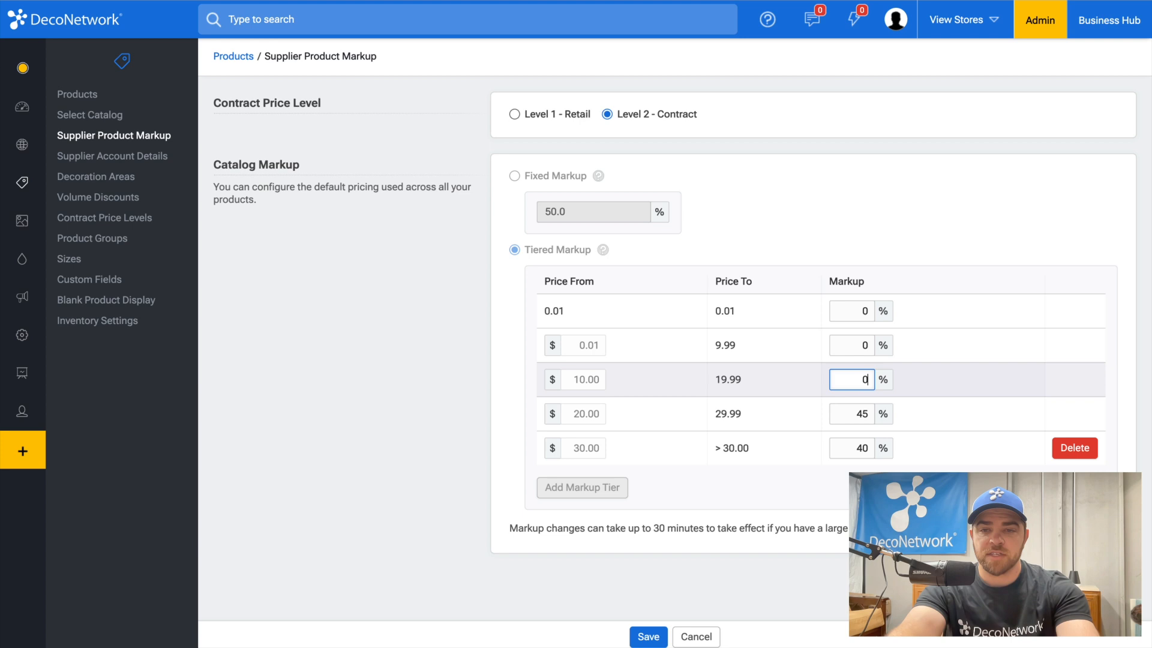
double_click(855, 448)
text(0)
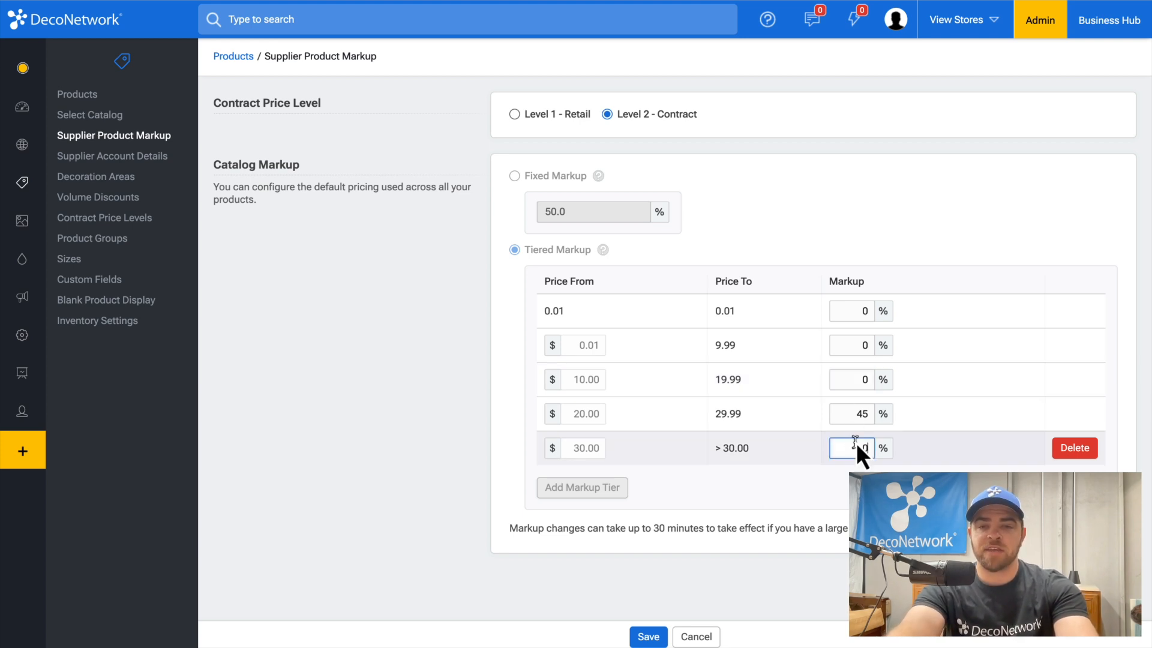
double_click(856, 413)
text(0)
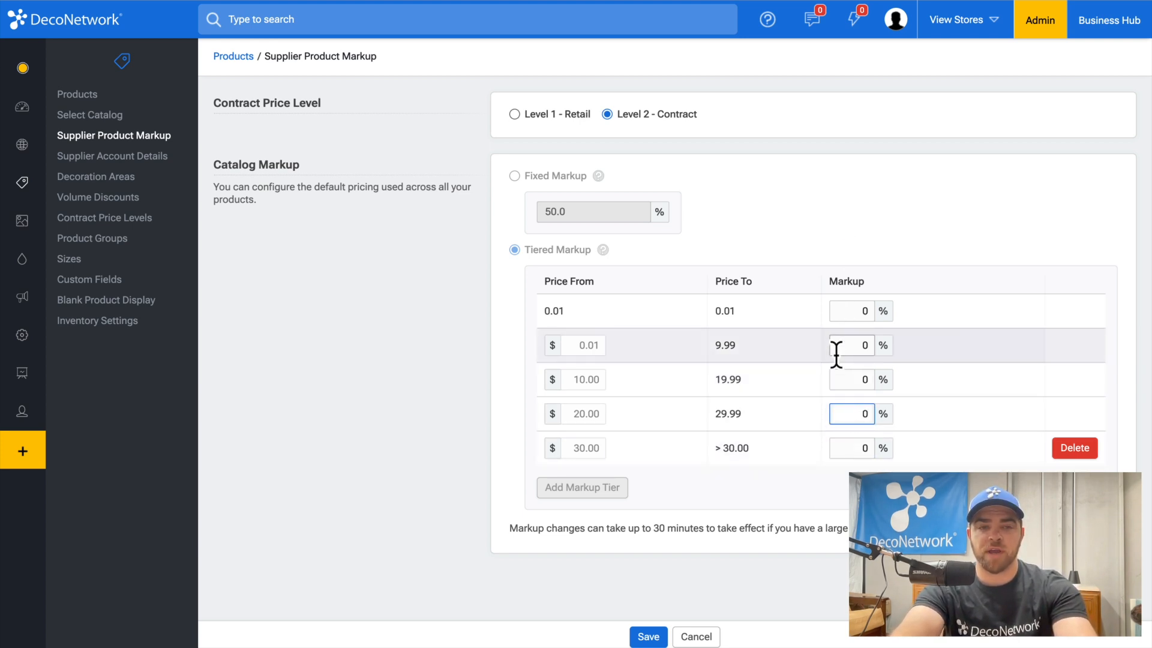
click(648, 636)
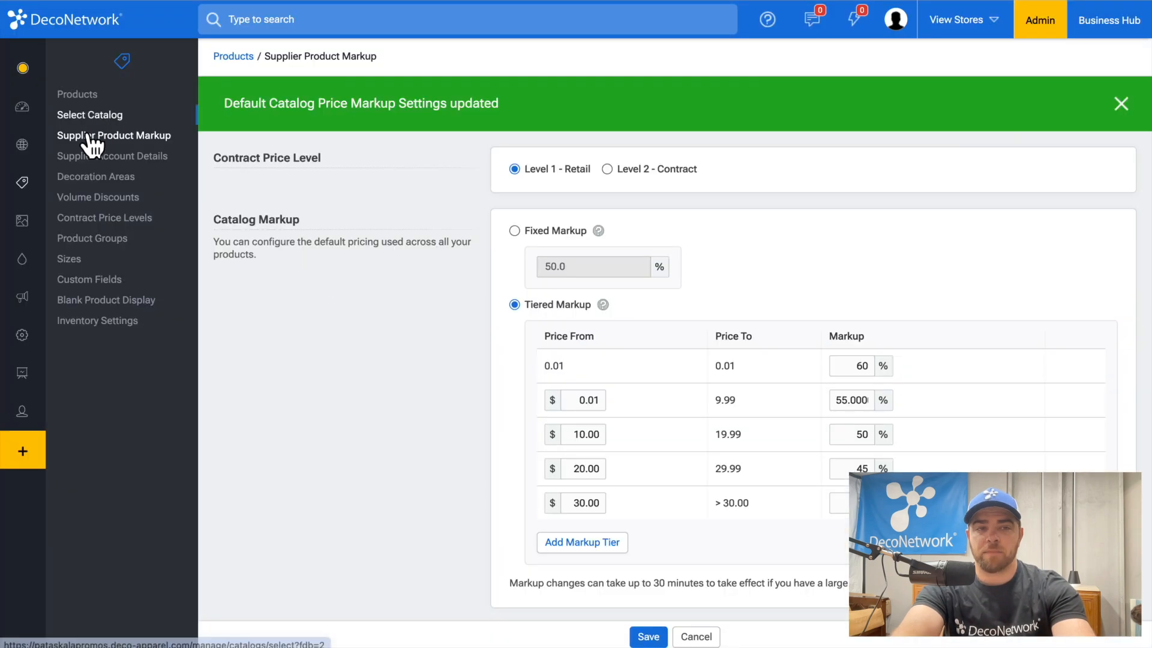
Step: Check Level 1 - Retail's screen printing and embroidery price tables: Example SCR and Example EMB
mouse_move(70, 219)
click(86, 259)
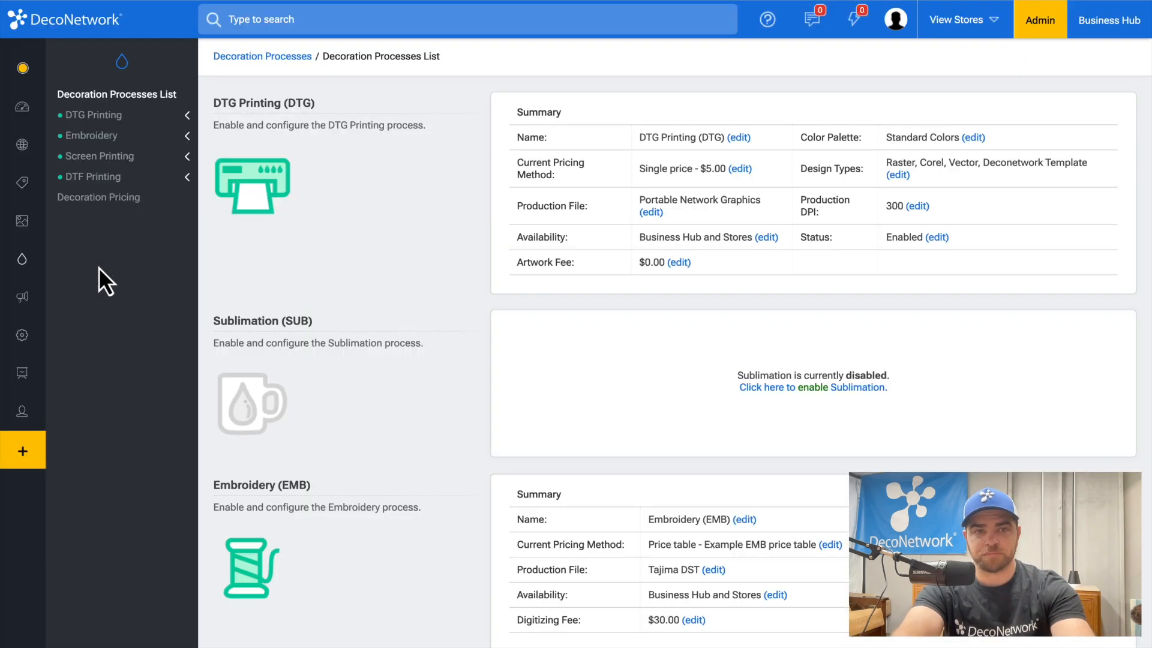
click(99, 198)
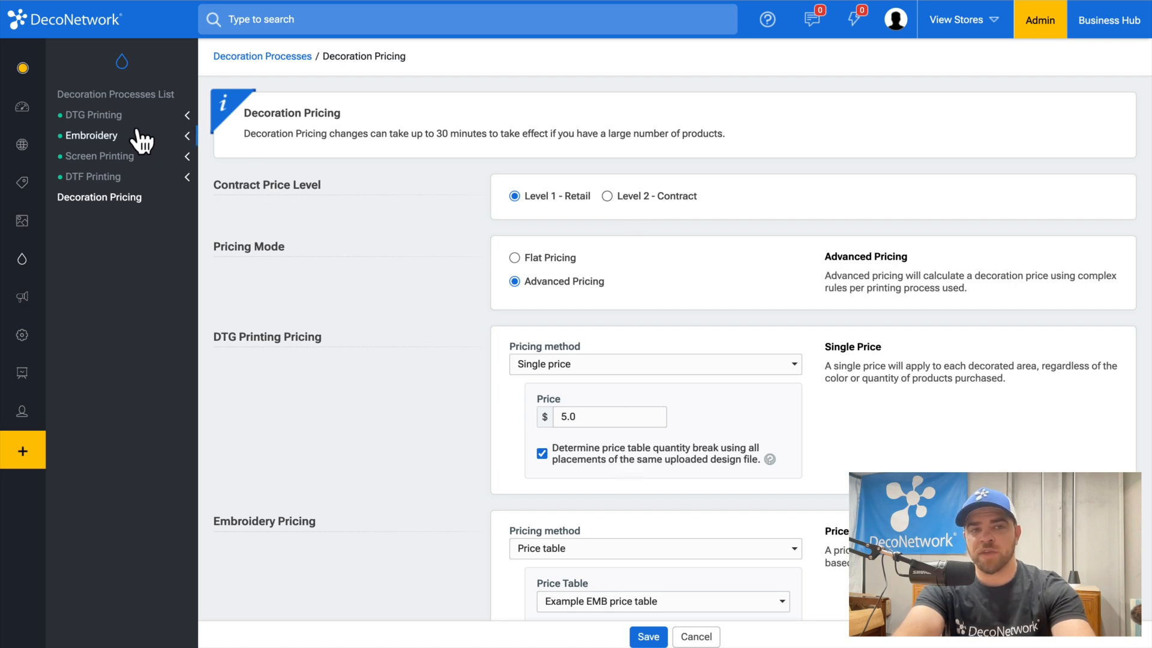
click(120, 157)
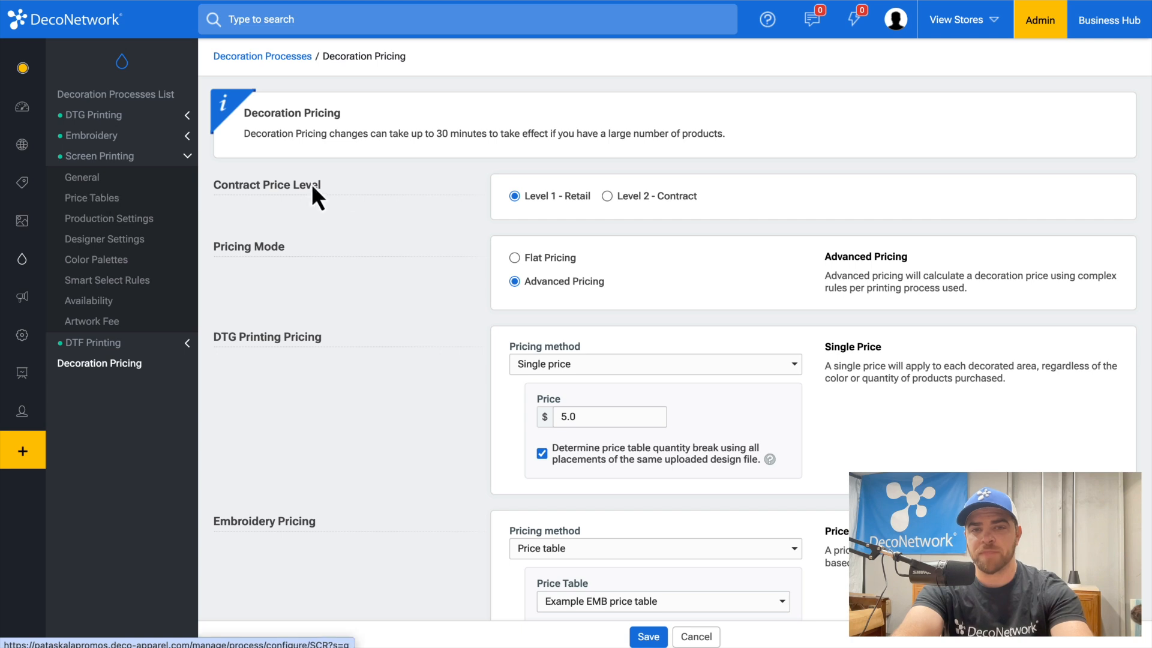
scroll(560, 206, down, 5)
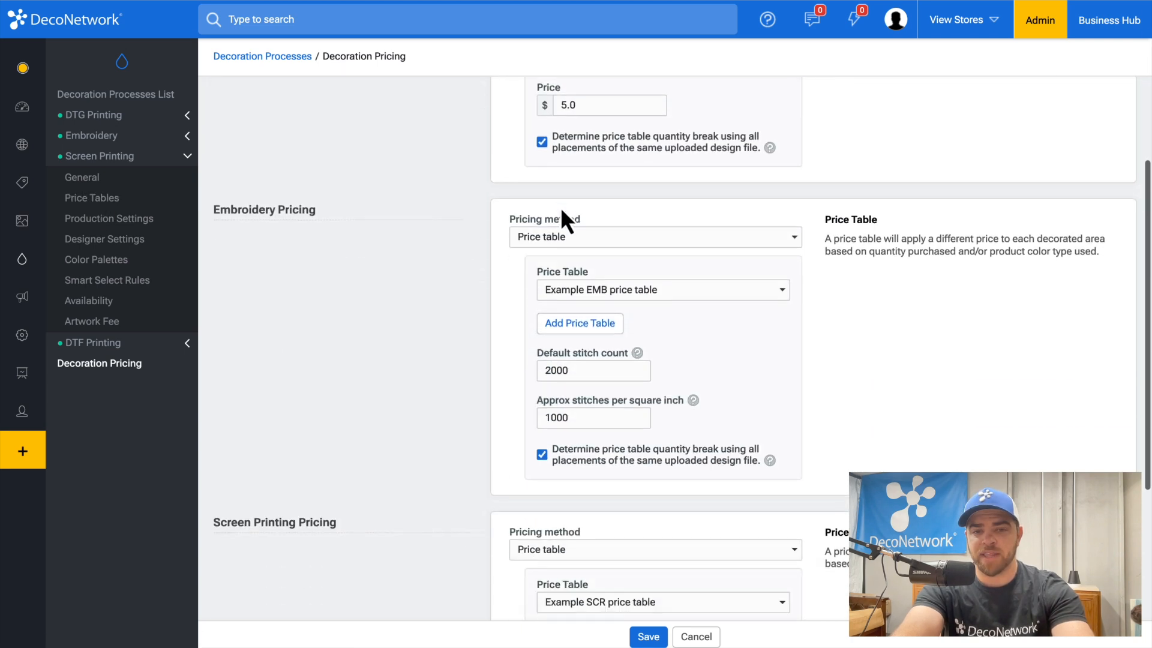
scroll(560, 207, down, 3)
click(600, 417)
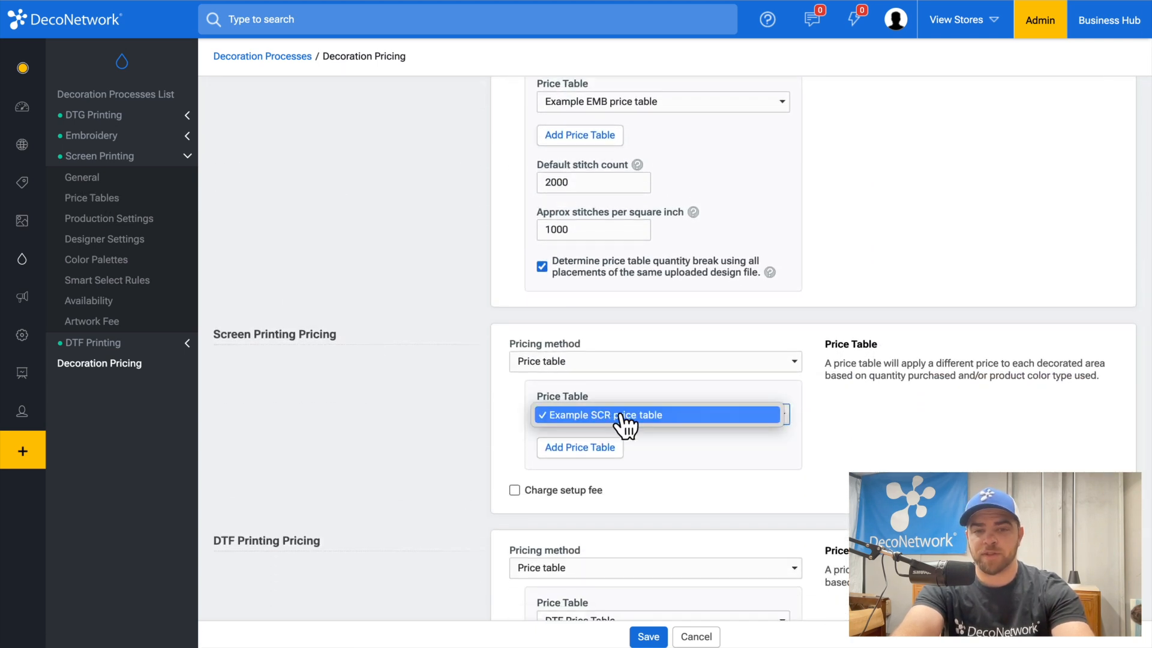
click(620, 417)
scroll(619, 360, up, 3)
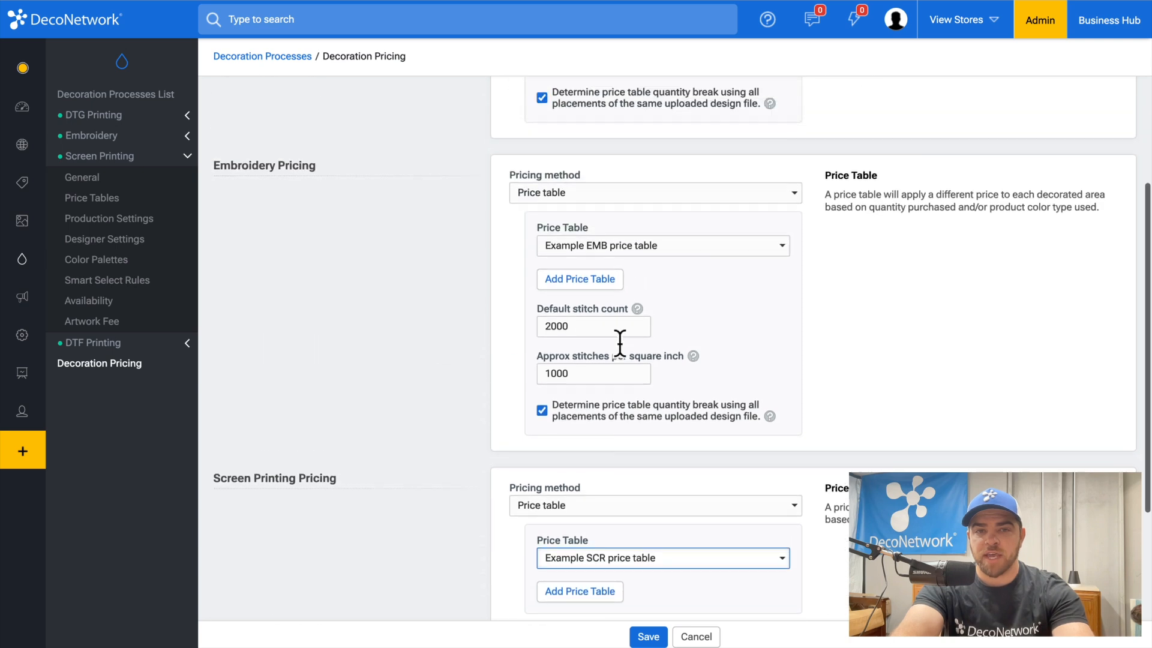
click(615, 247)
click(612, 247)
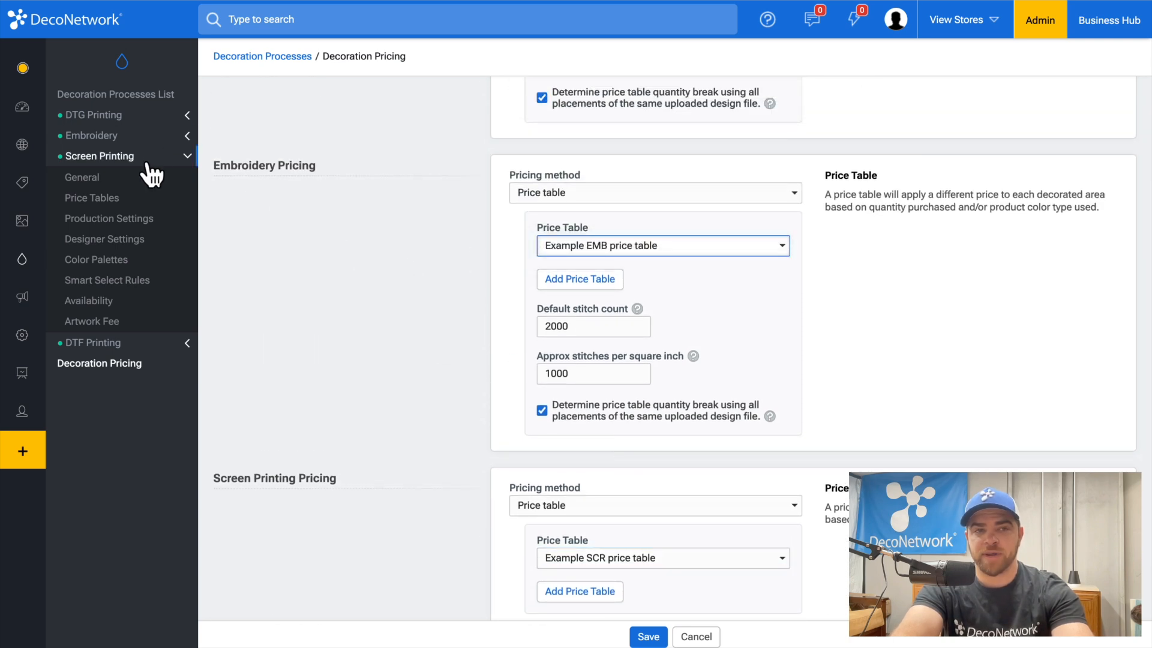
Step: Create a Standard Pricing screen printing price table named 'Screen Printing - Contract' and save it
click(106, 200)
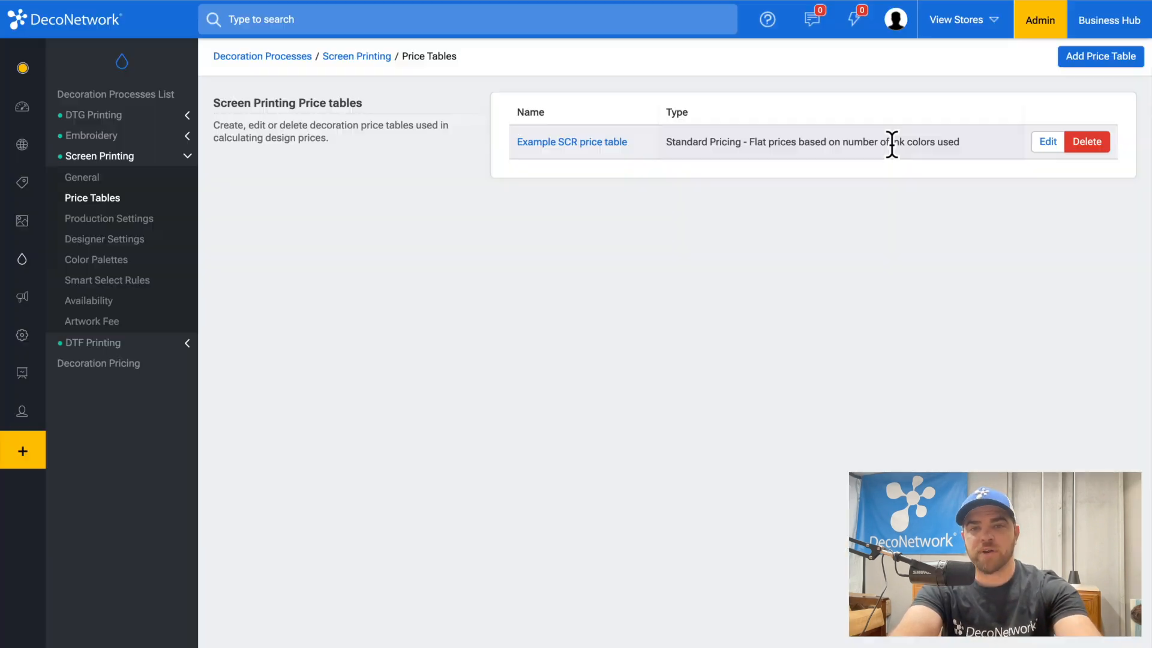
click(1105, 59)
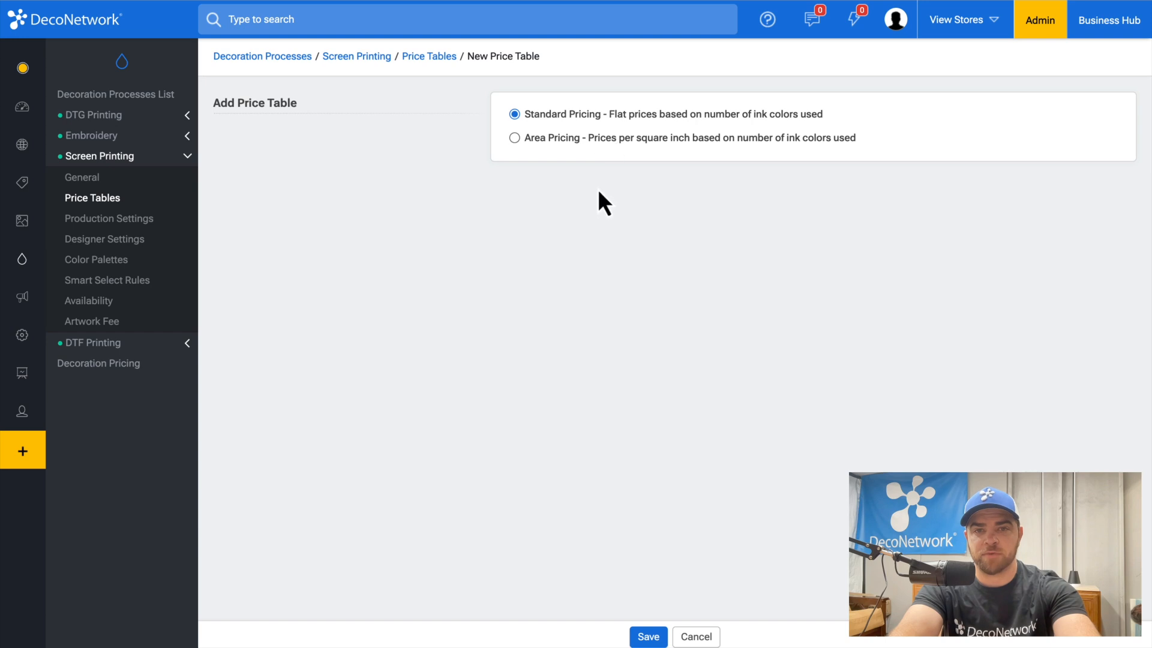
click(648, 636)
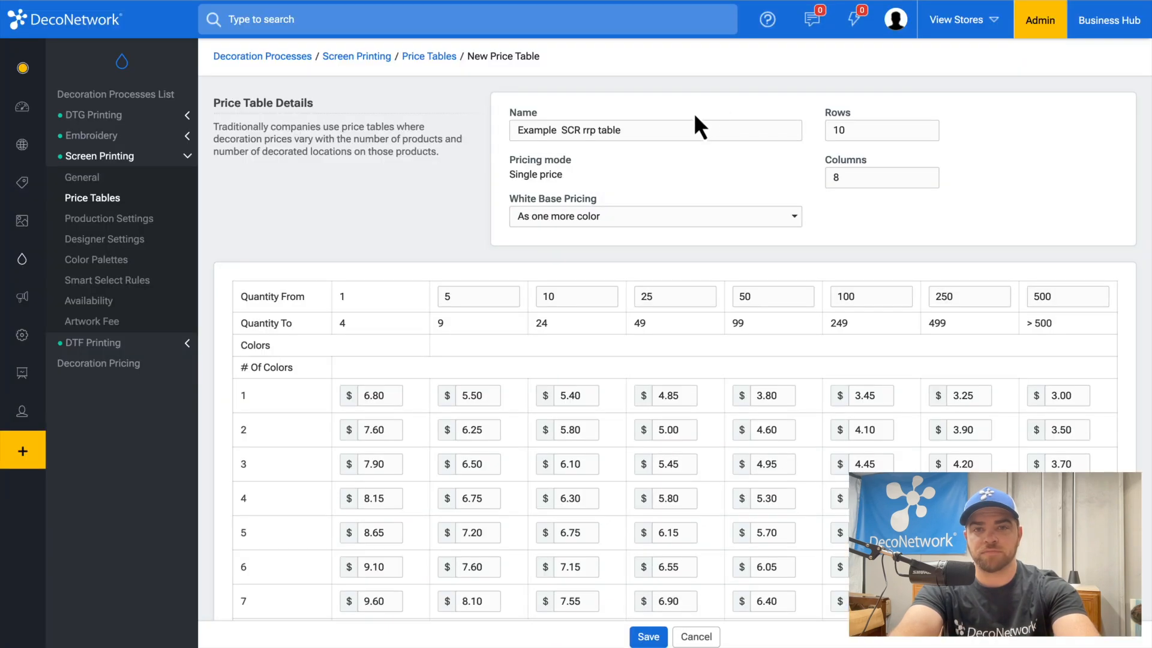
double_click(673, 127)
key(ctrl+a)
text(Screen )
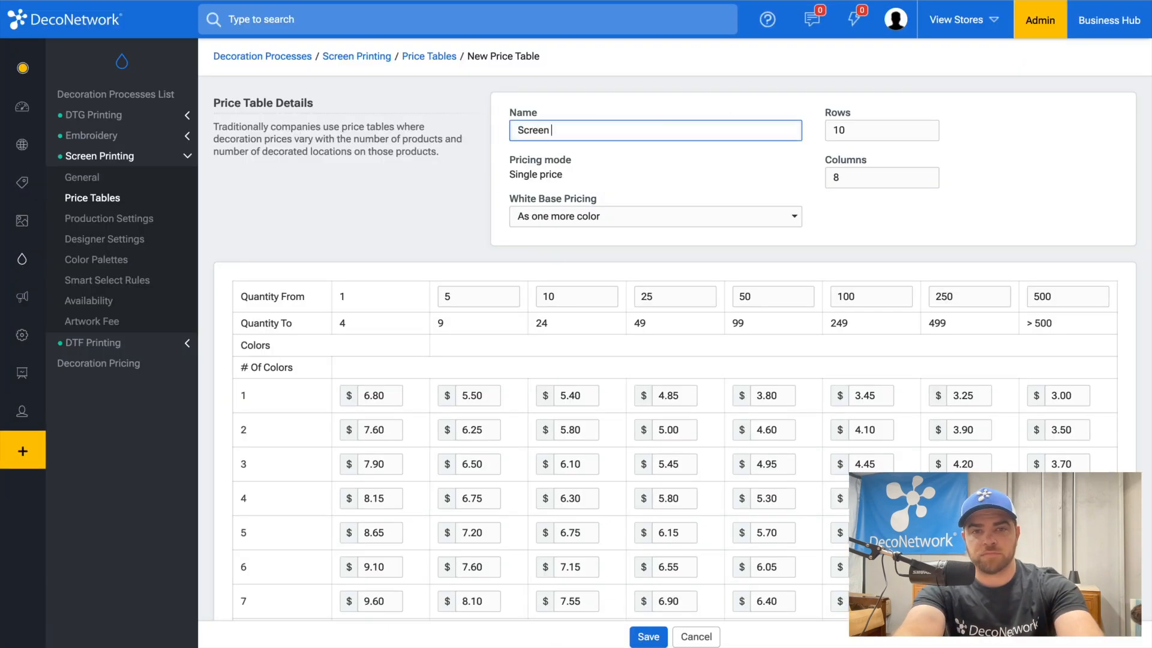
text(Printing - C)
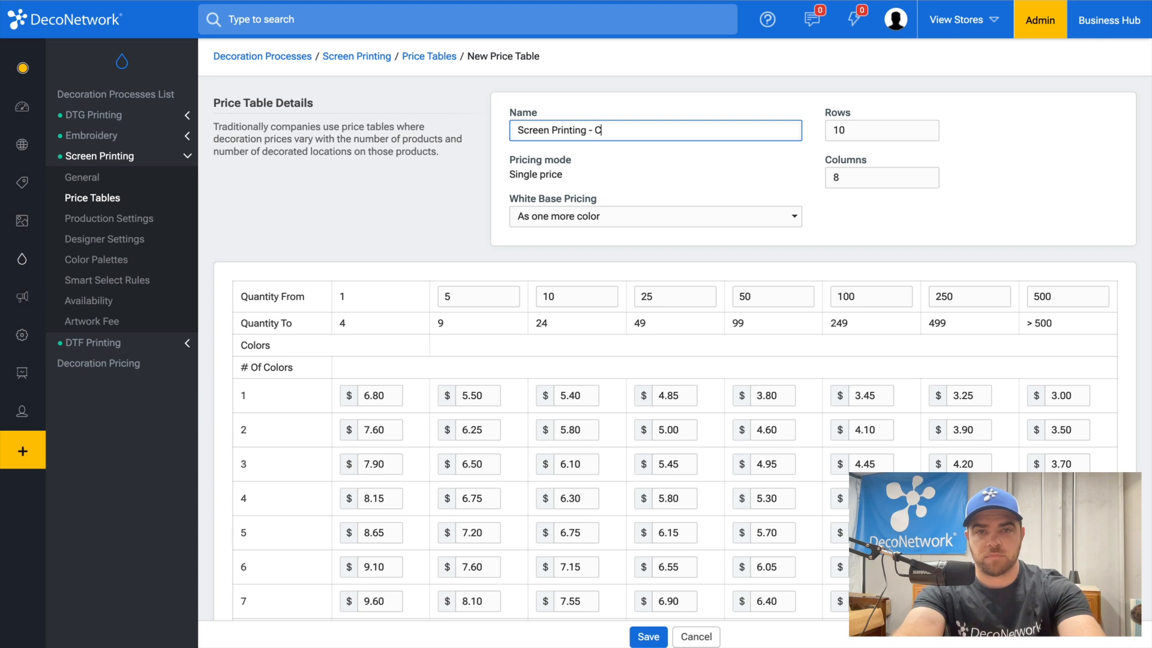
text(ontract)
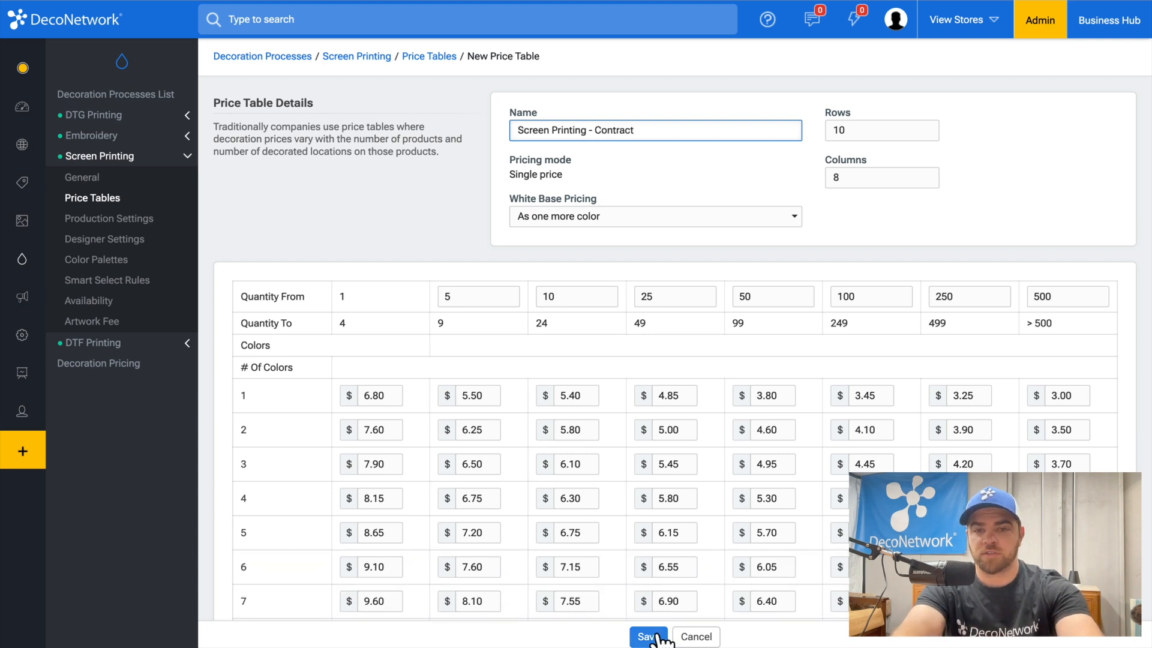
click(651, 635)
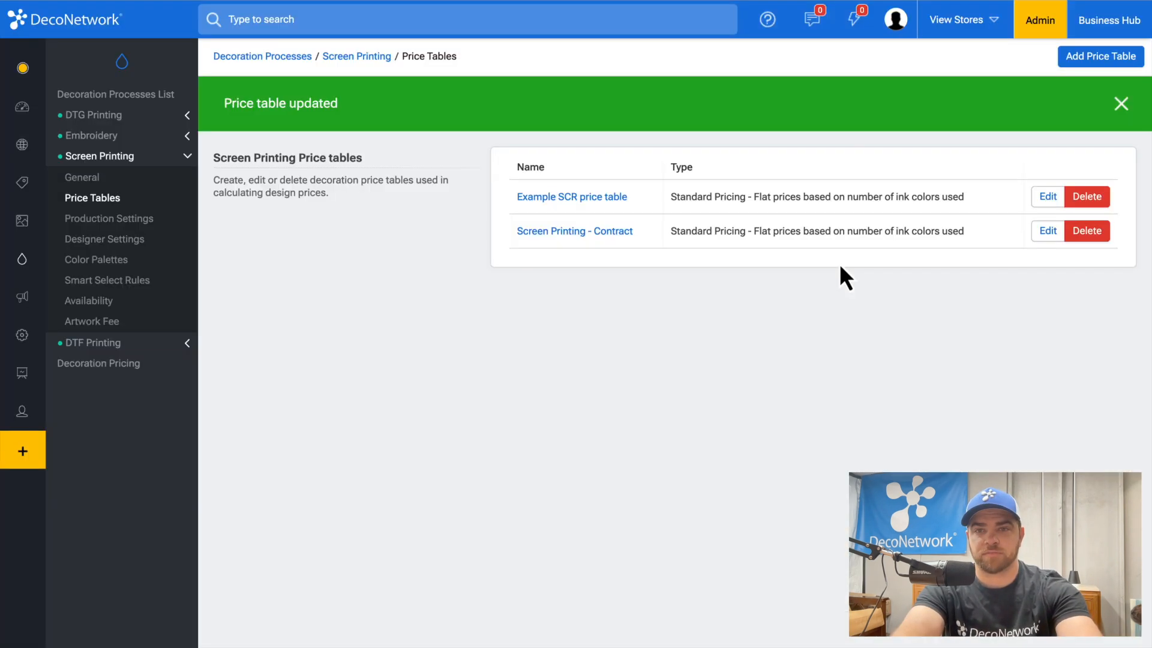
Step: Set Level 2 - Contract's Screen Printing price table to 'Screen Printing - Contract' and save
click(102, 363)
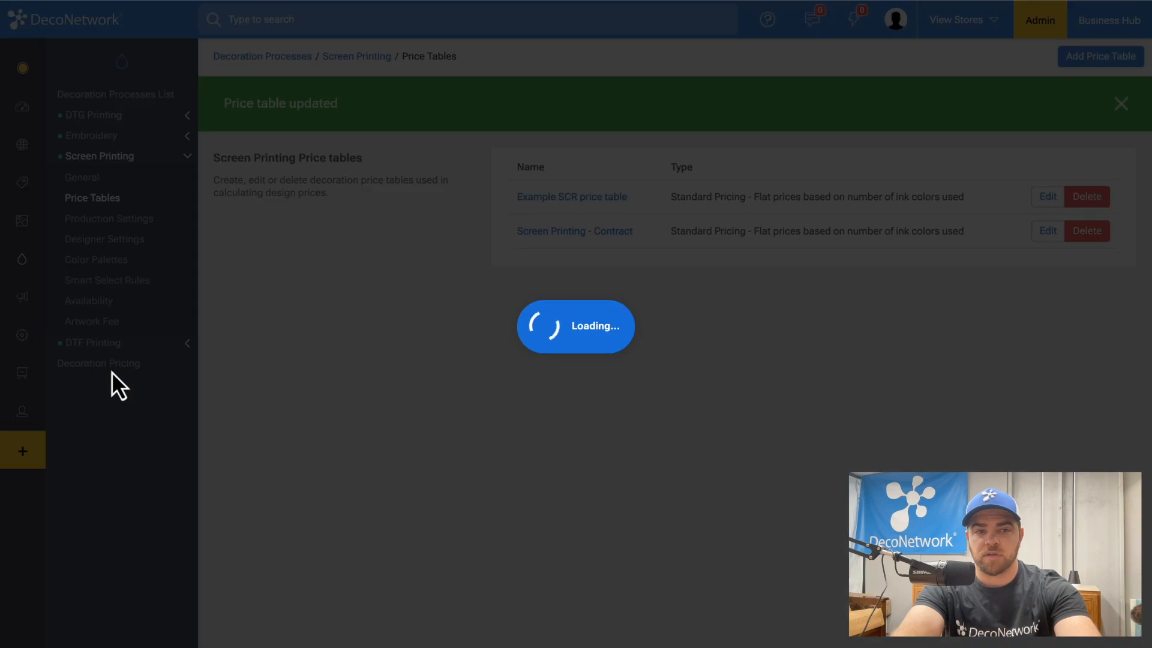
scroll(600, 288, down, 1)
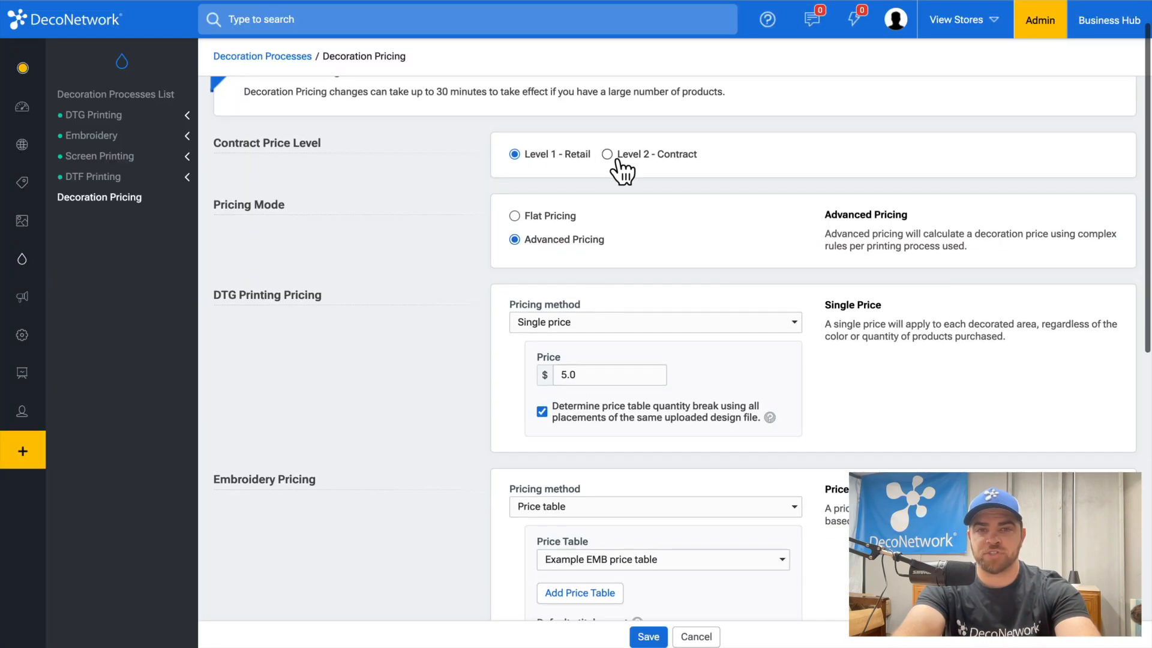
click(653, 155)
scroll(653, 169, down, 10)
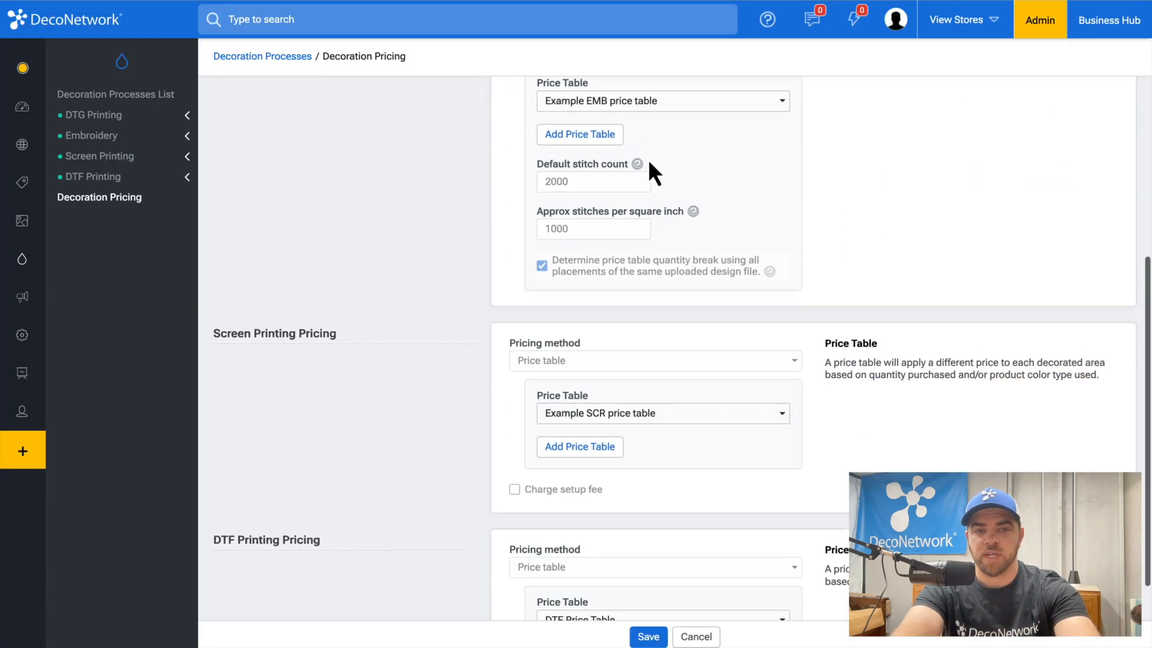
click(614, 286)
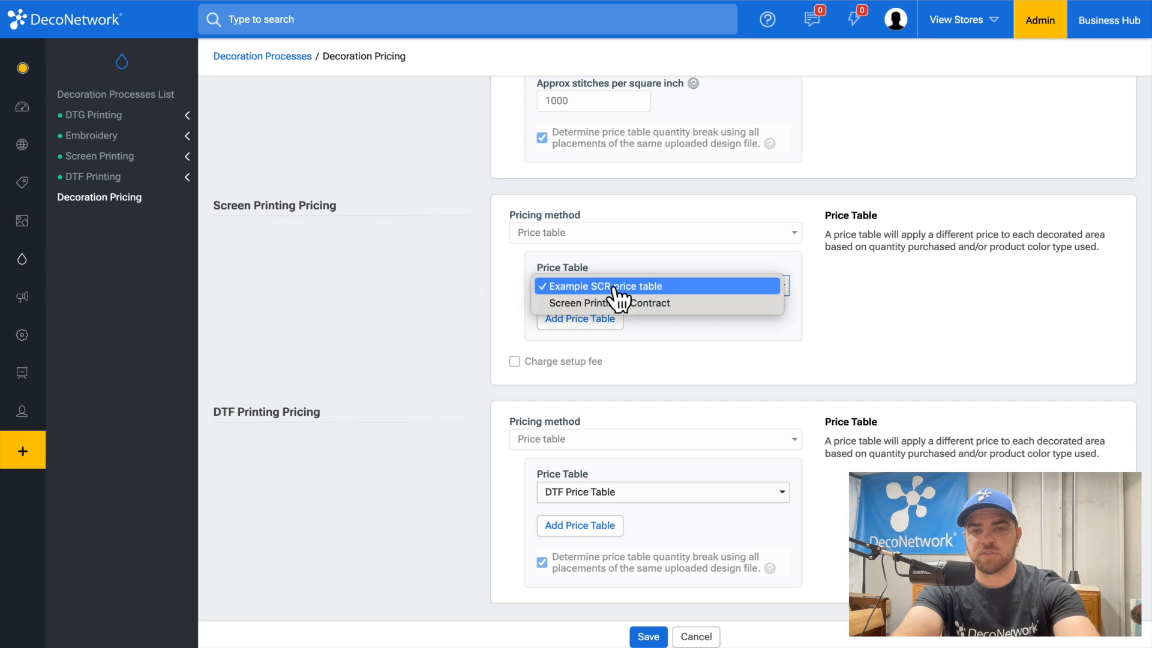
click(615, 303)
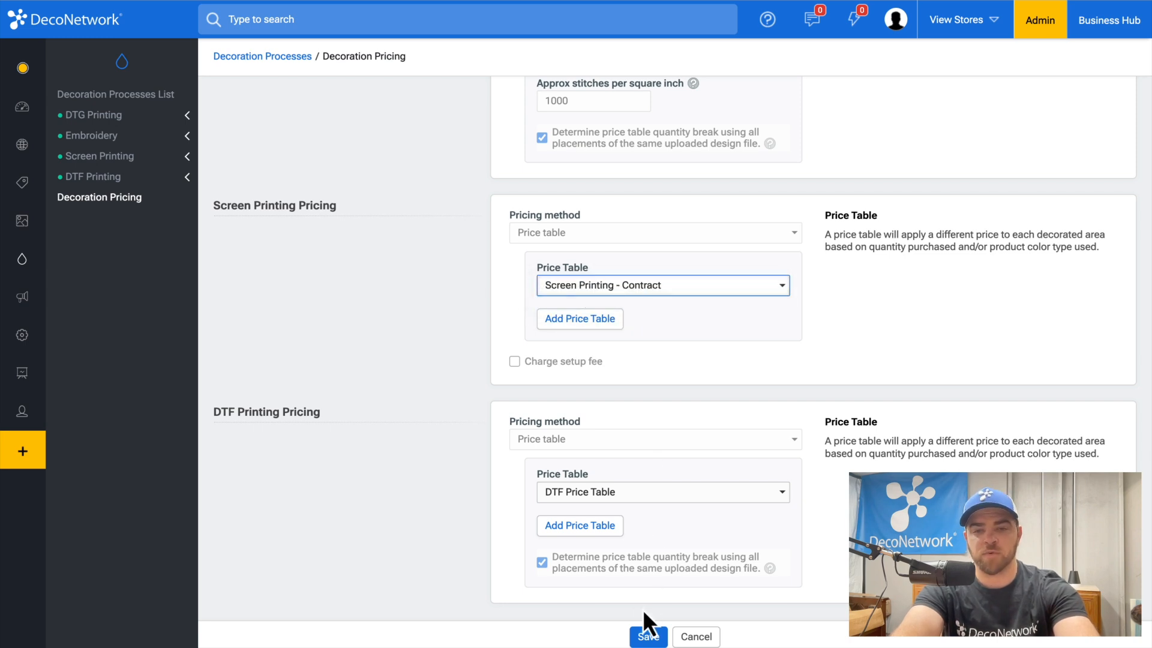
click(648, 636)
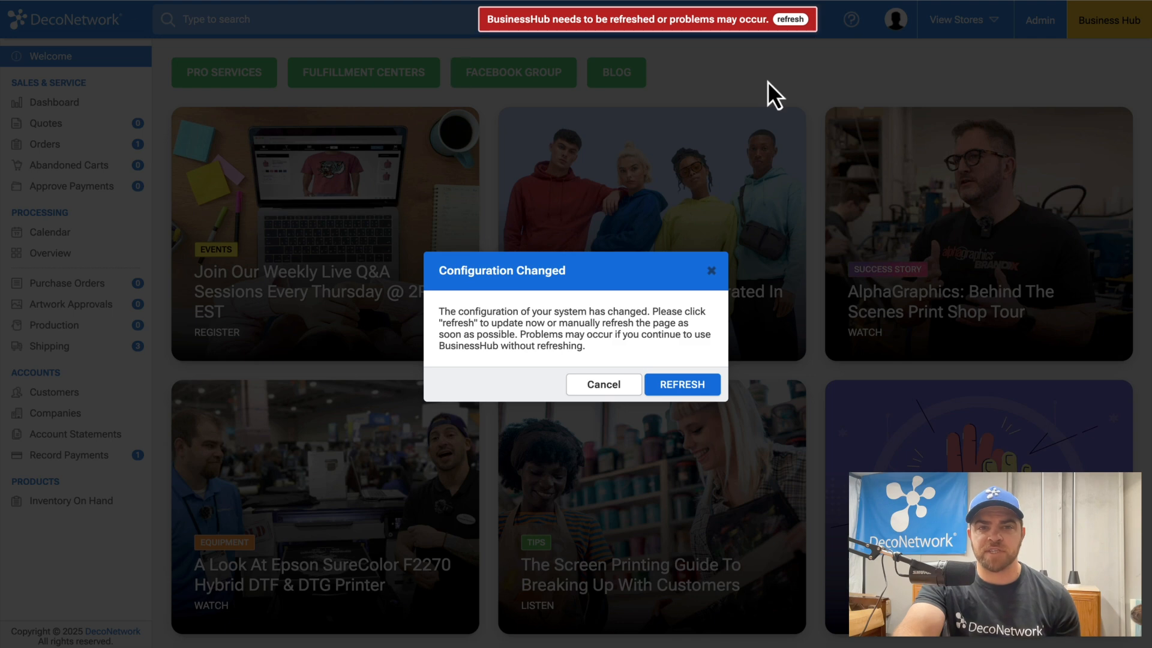
Step: Refresh Business Hub from the Configuration Changed prompt to load the Welcome page
click(696, 393)
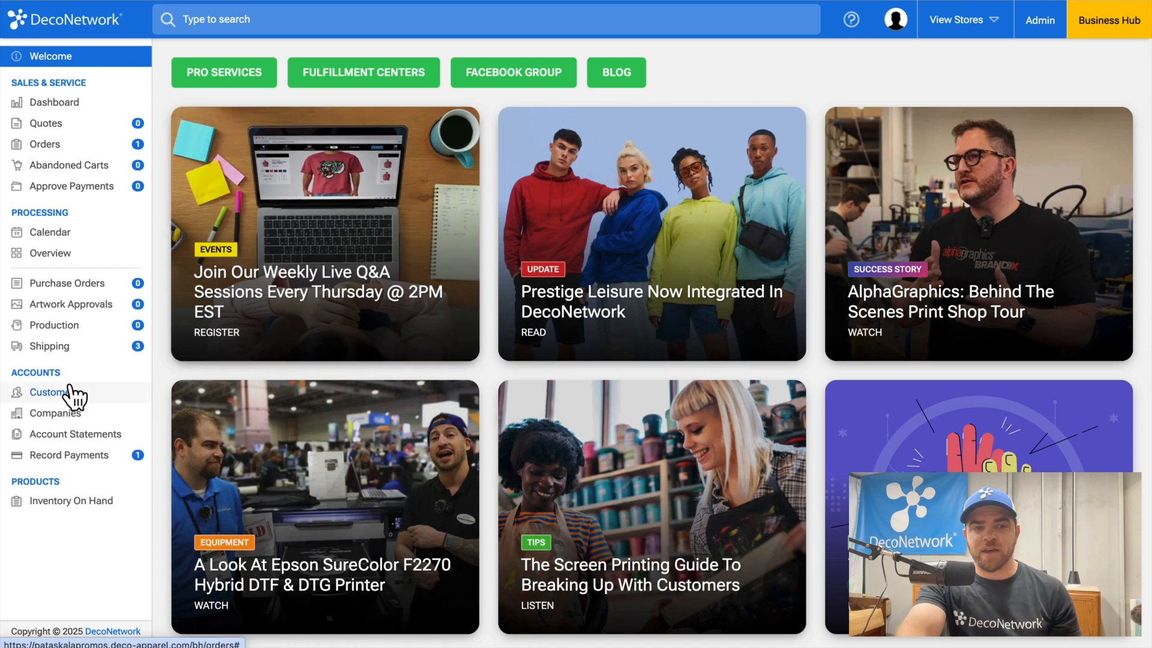
Step: Assign Level 2 - Contract as Pataskala Promos' contract price level in its account details
click(53, 418)
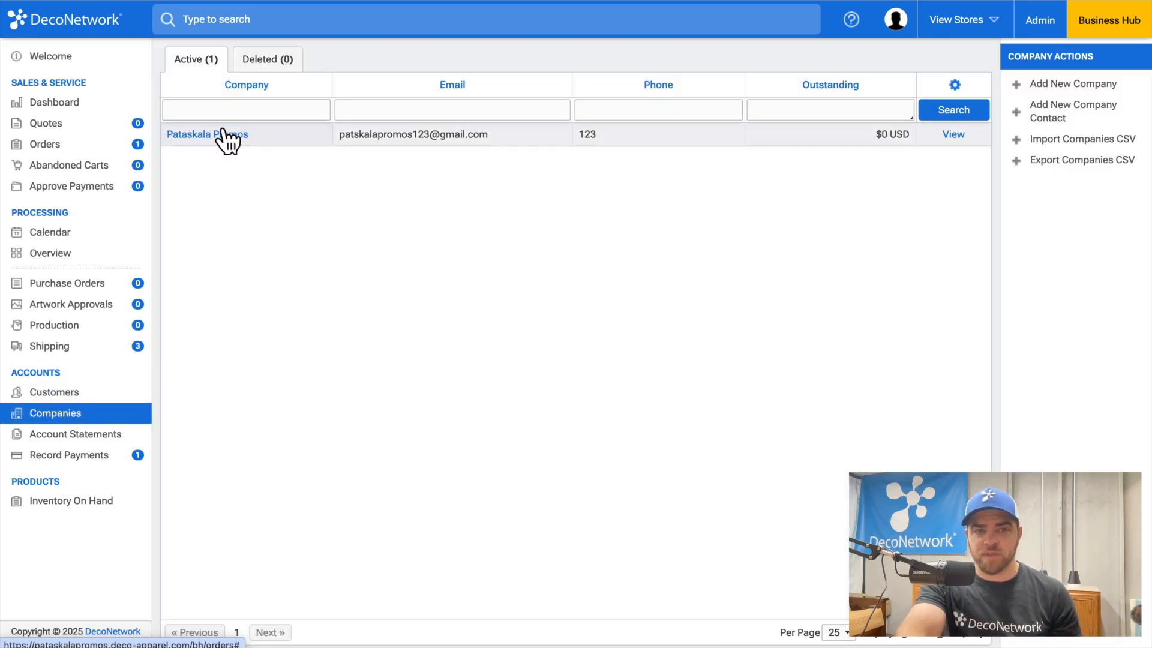
click(219, 144)
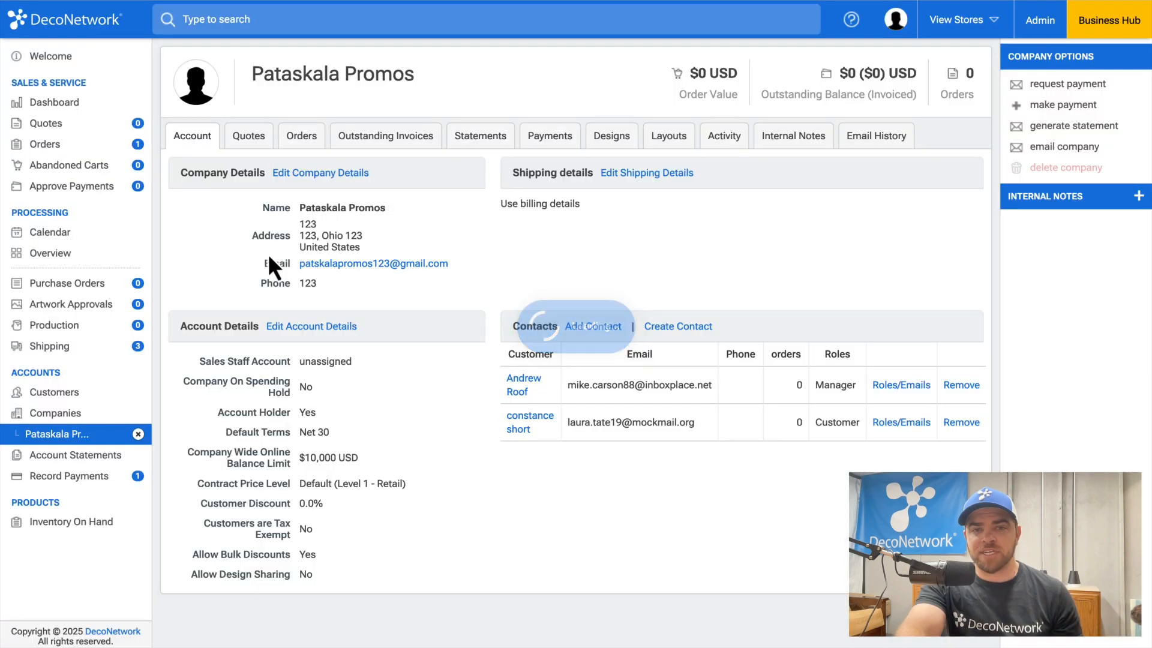
click(308, 329)
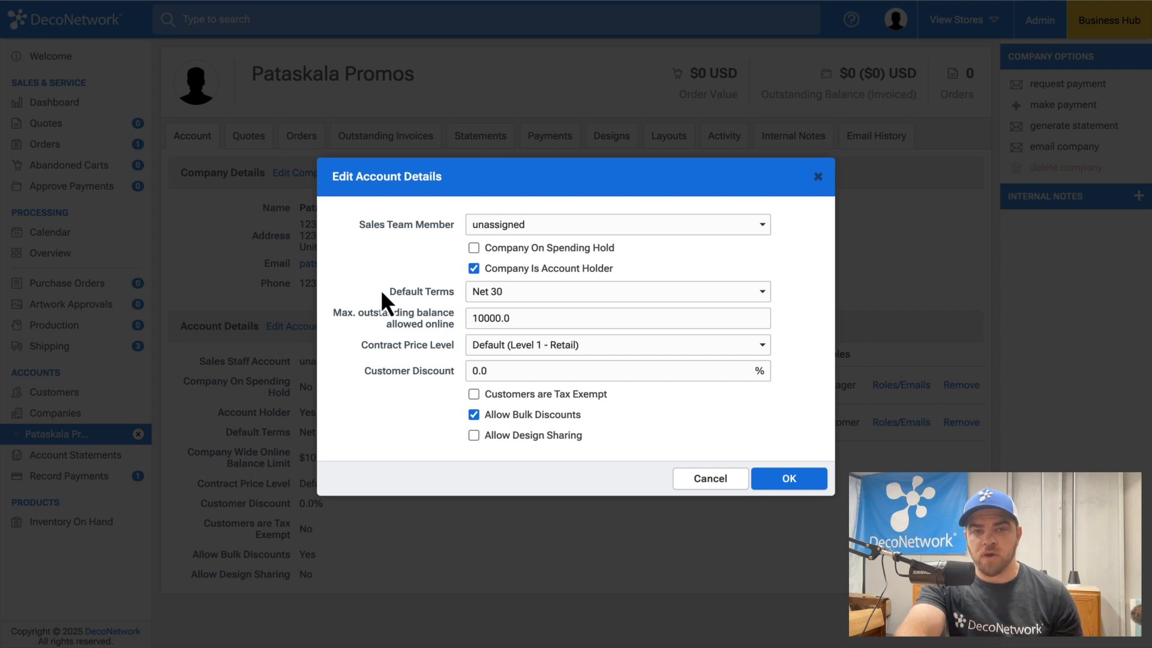
click(496, 349)
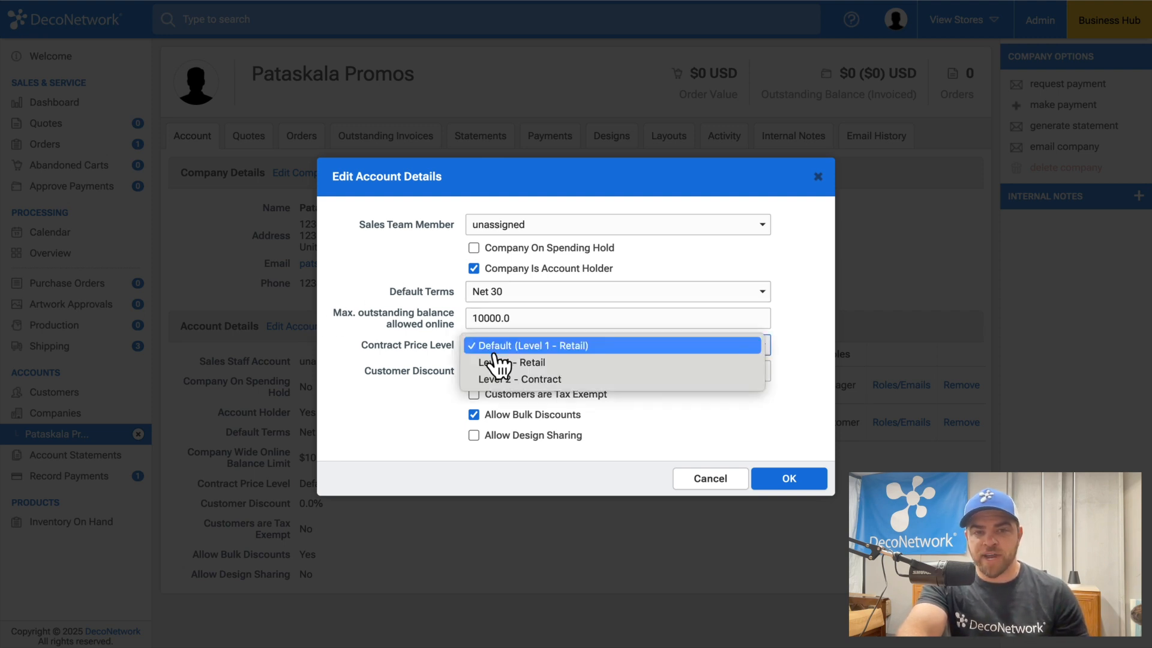
click(497, 383)
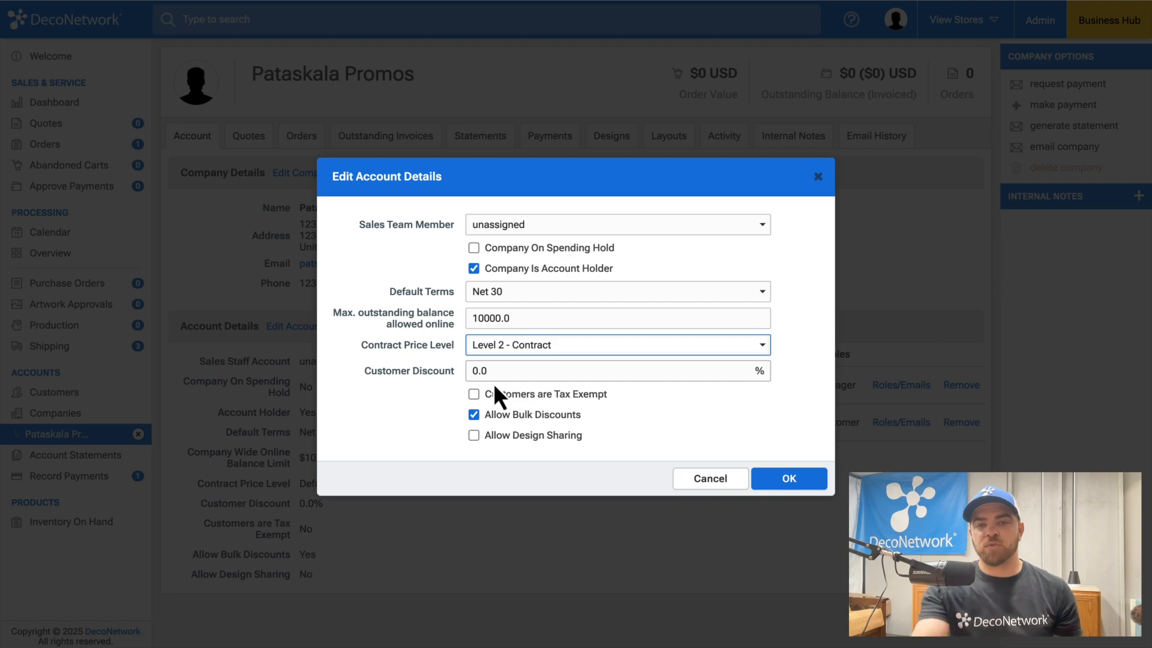
click(801, 479)
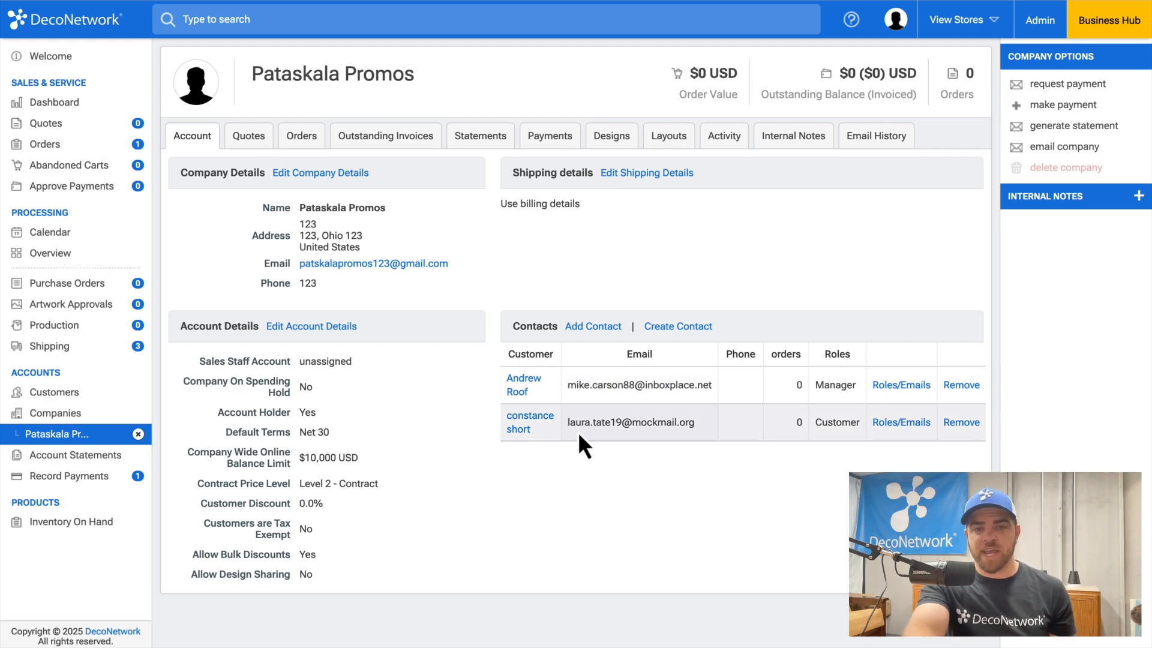
Step: Create a draft quote for the Pataskala Promos manager contact, then go to the Customers list
click(516, 390)
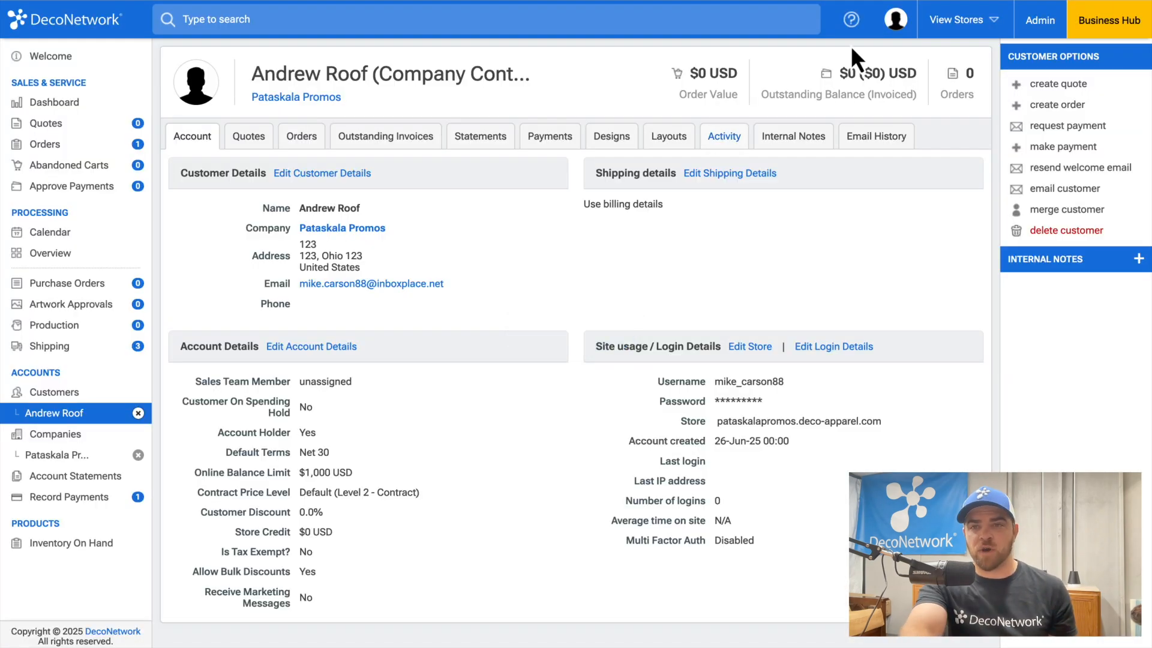
click(1058, 84)
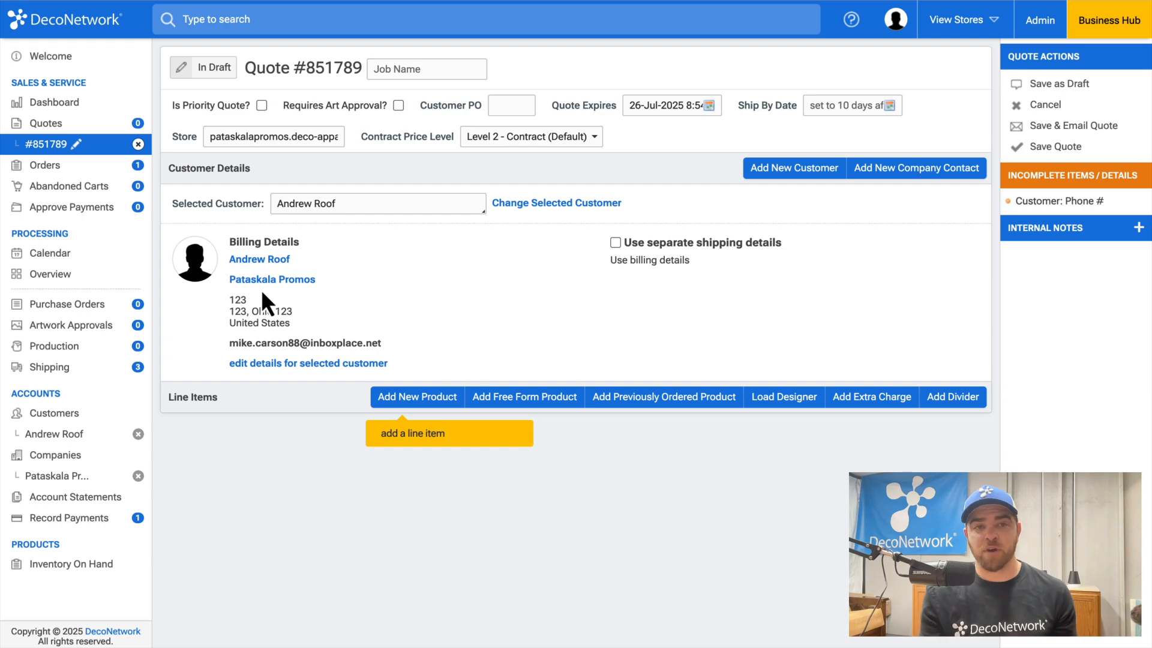
click(49, 413)
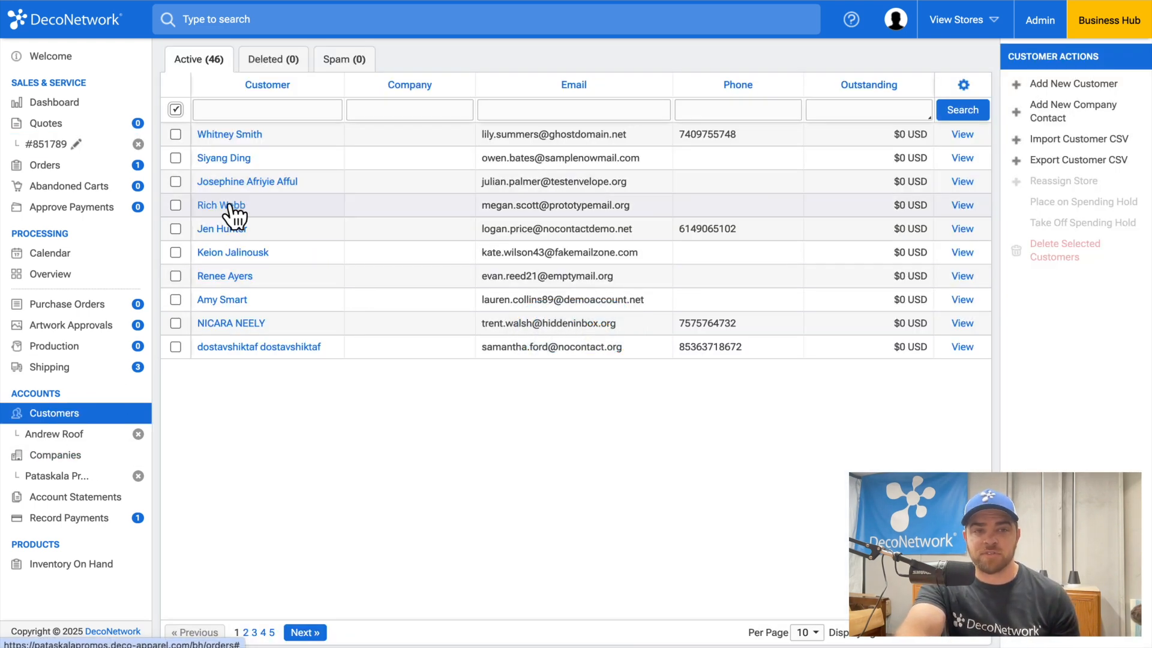
Step: Give another customer the Level 2 - Contract price level and start a new quote for them
click(228, 205)
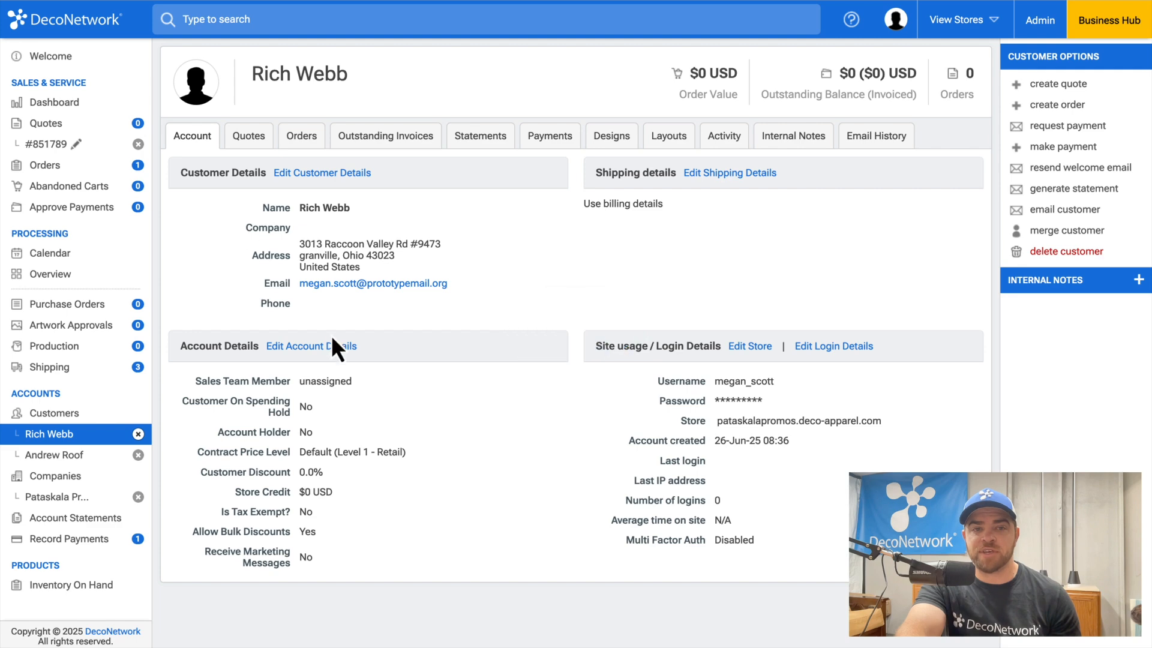
click(324, 346)
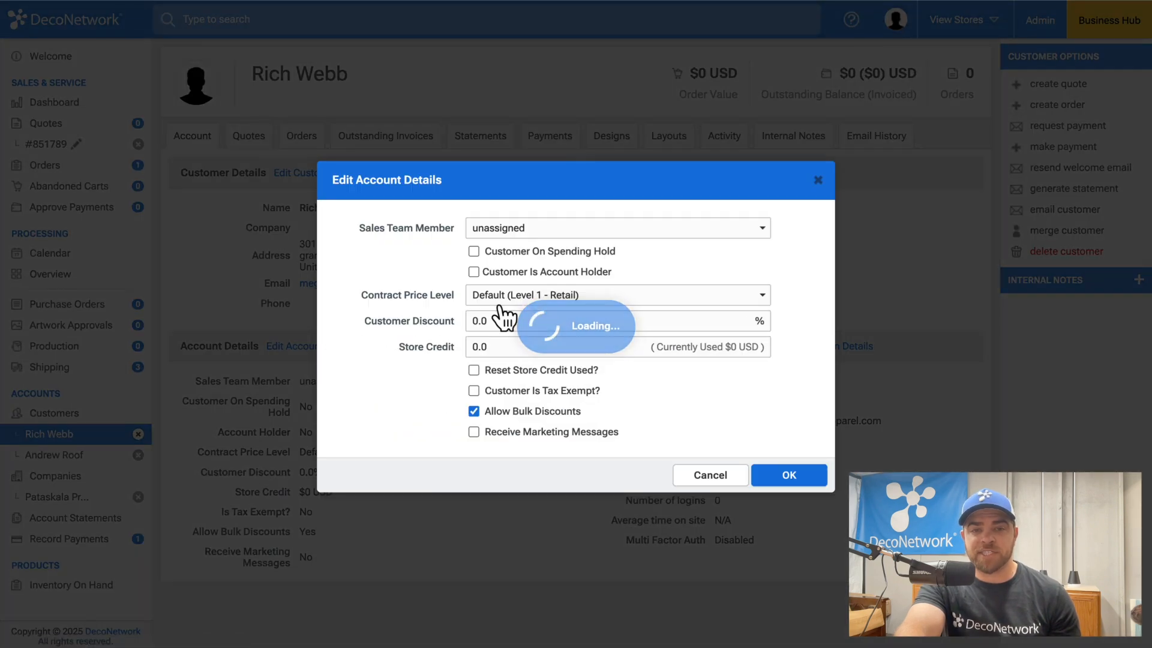
click(554, 300)
click(557, 329)
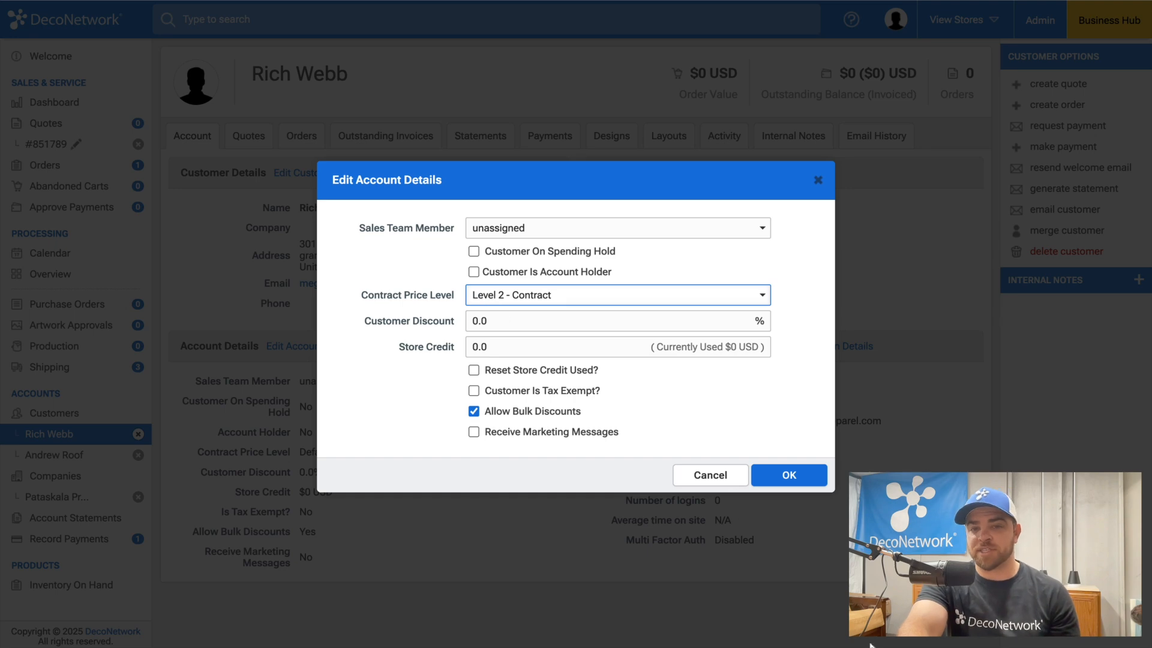
click(803, 480)
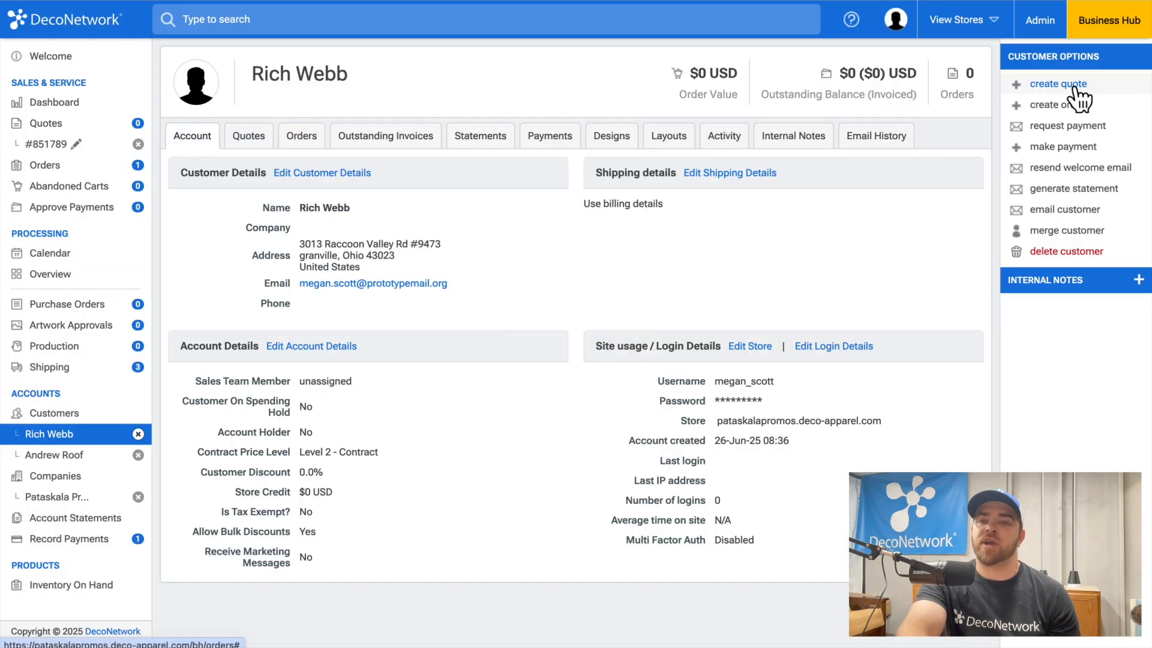
click(1072, 87)
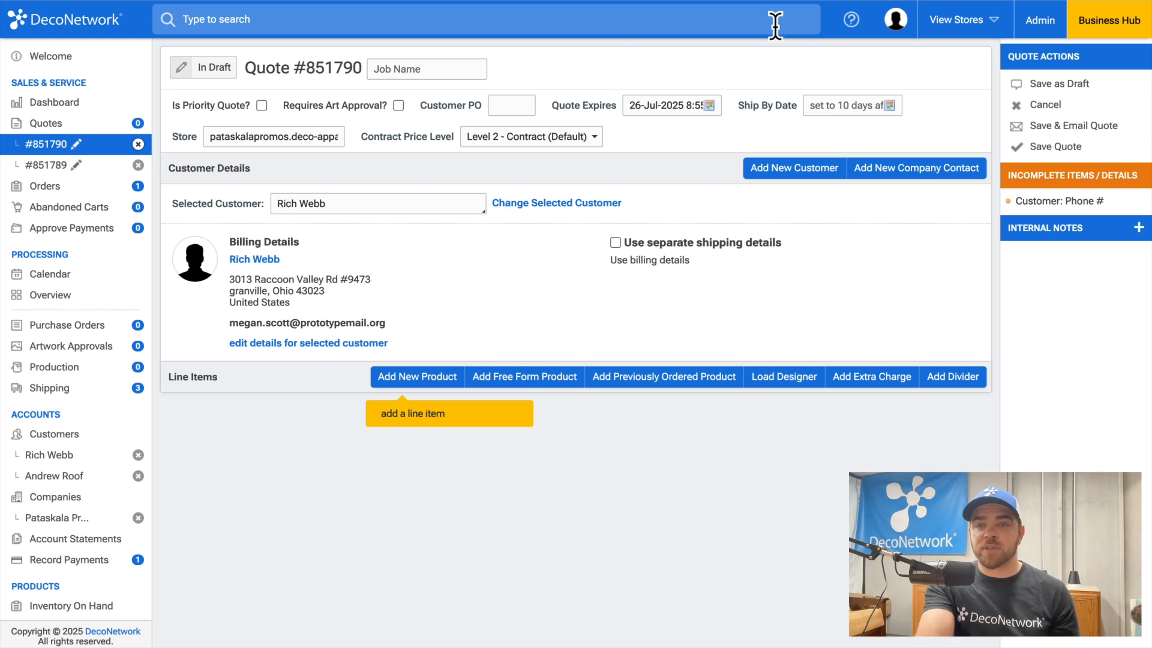
Step: Show the Help panel with support resources over draft quote #851790
click(854, 35)
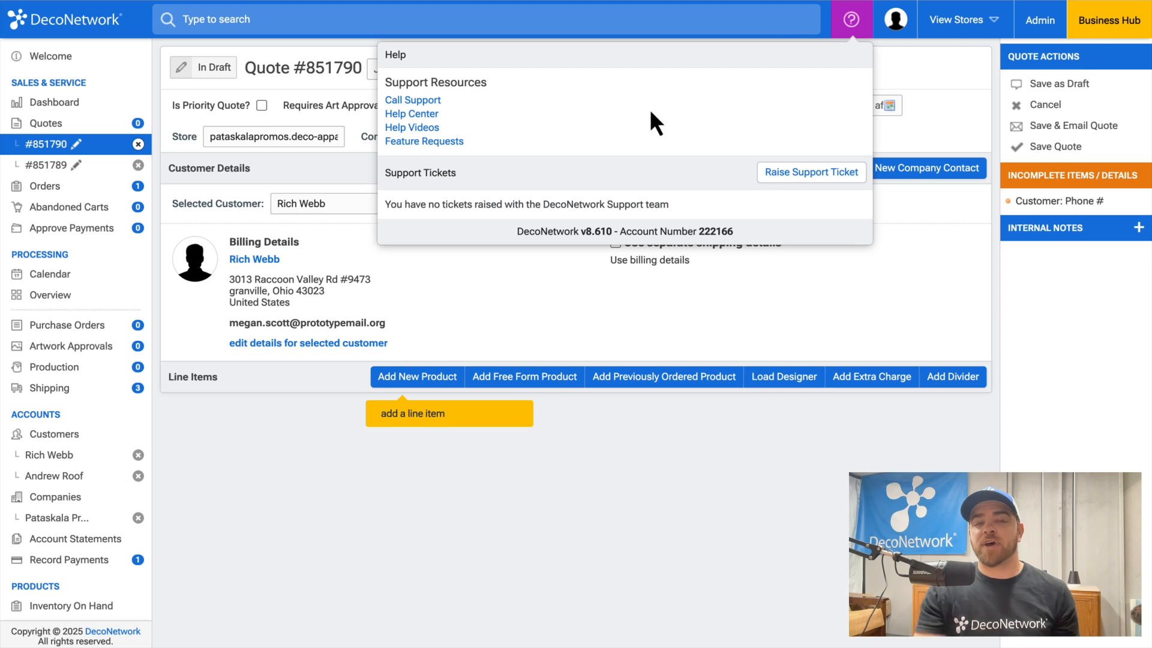